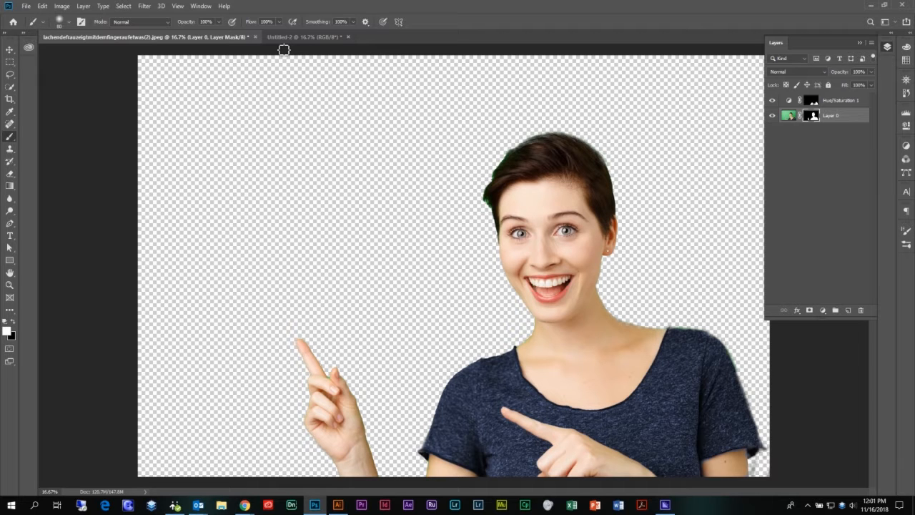
# Try to move Layer 0 on its own with the Move tool, without its Hue/Saturation adjustment
pyautogui.click(9, 49)
pyautogui.click(788, 115)
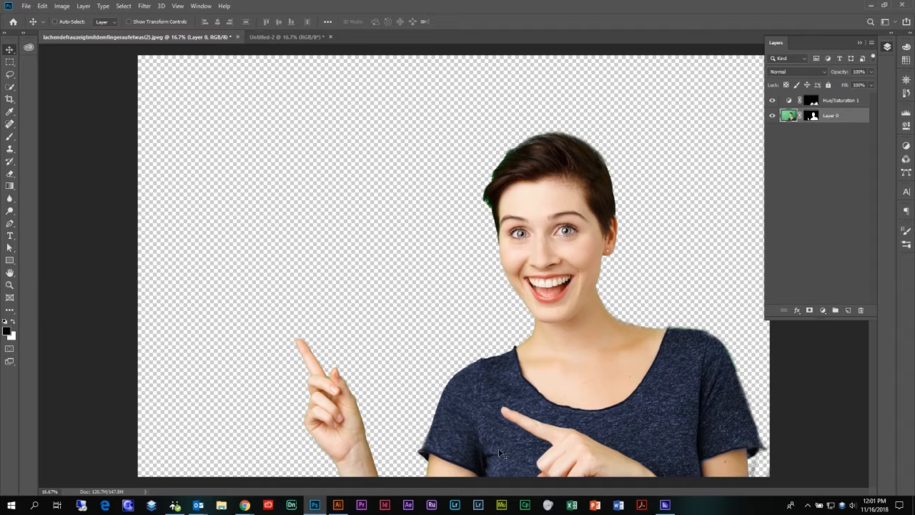
pyautogui.moveTo(599, 387); pyautogui.dragTo(612, 349)
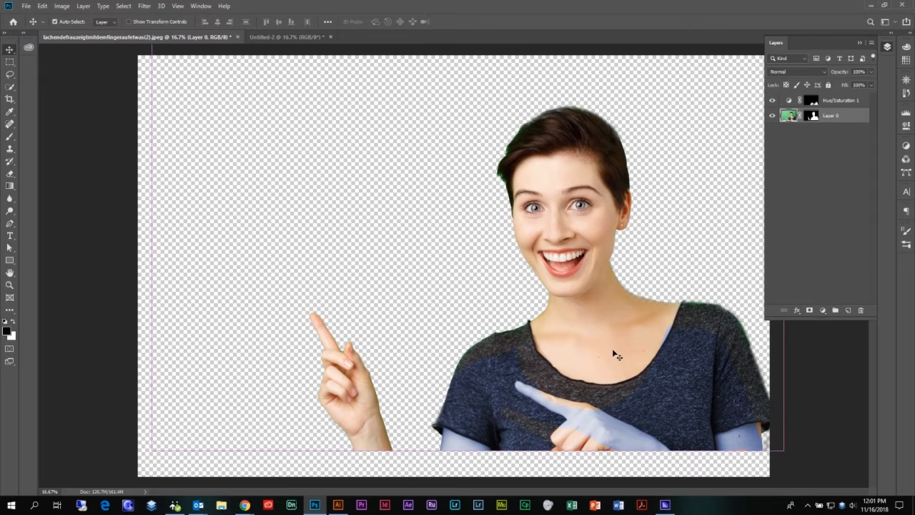
pyautogui.hotkey('ctrl', 'z')
# Select the Hue/Saturation 1 adjustment along with Layer 0 and reposition both together on the canvas
pyautogui.keyDown('ctrl'); pyautogui.click(841, 100); pyautogui.keyUp('ctrl')
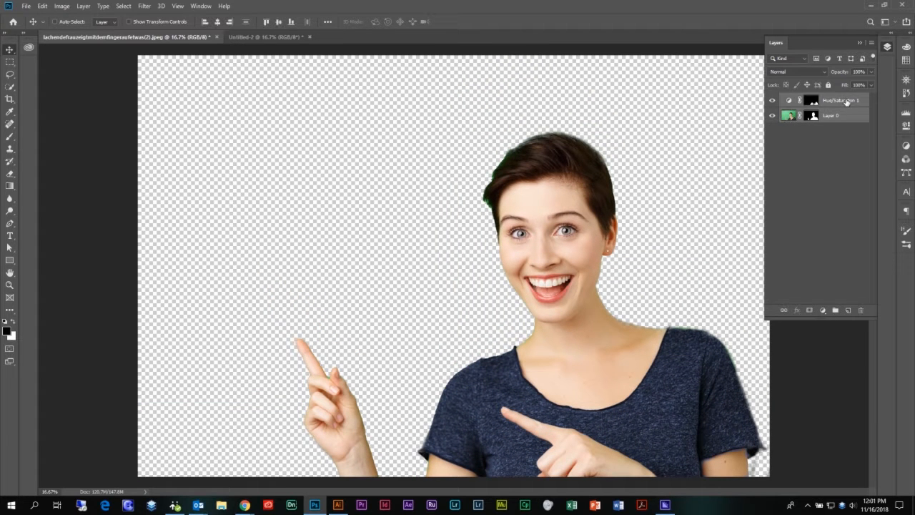
pyautogui.moveTo(653, 446); pyautogui.dragTo(609, 413)
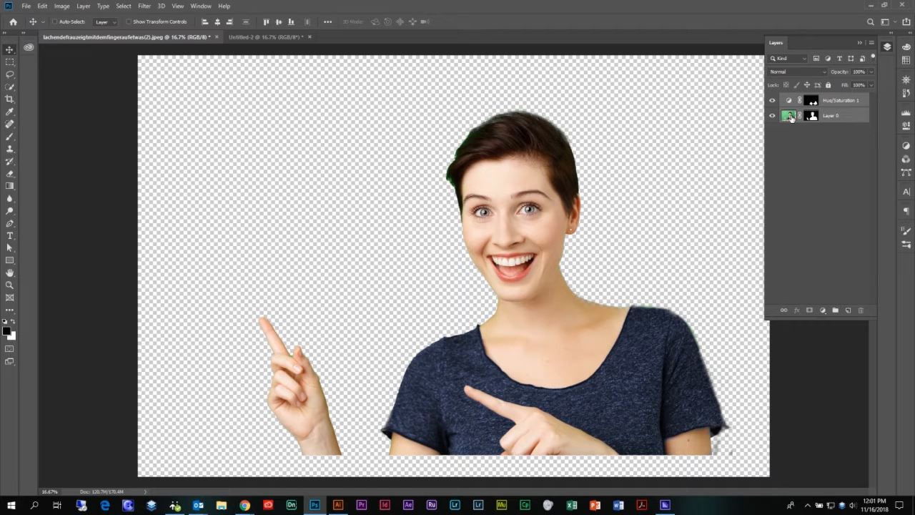
pyautogui.moveTo(616, 353); pyautogui.dragTo(642, 379)
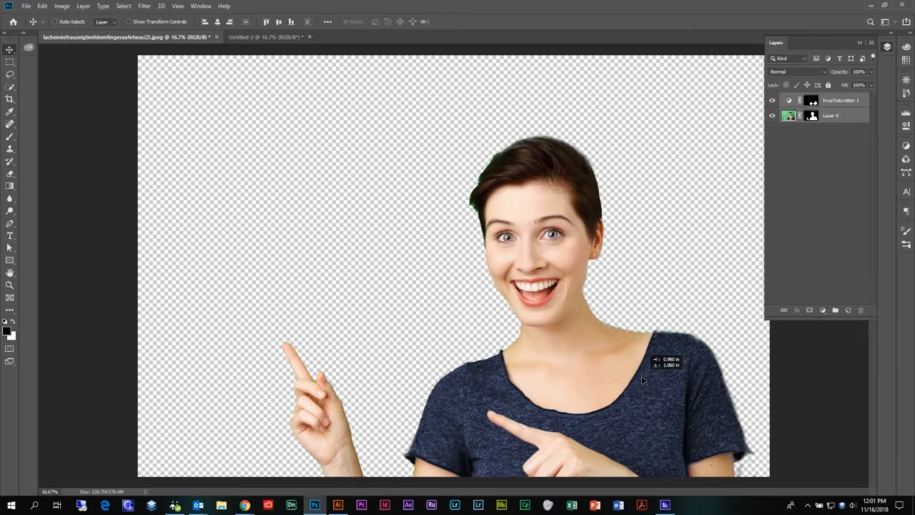
# Group the two selected layers, shift the group slightly up and left, and expand its contents
pyautogui.click(834, 312)
pyautogui.moveTo(562, 259)
pyautogui.mouseDown()
pyautogui.moveTo(431, 208)
pyautogui.moveTo(461, 230)
pyautogui.moveTo(550, 252)
pyautogui.mouseUp()
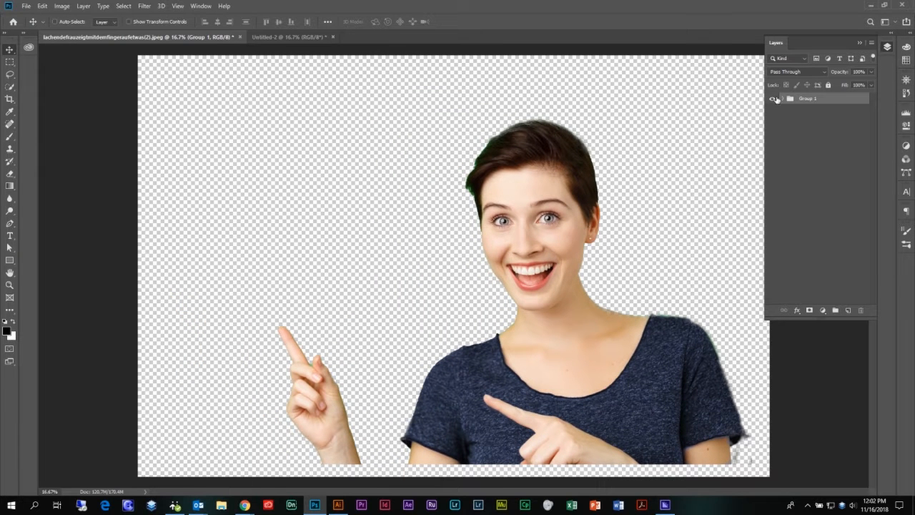
pyautogui.click(783, 99)
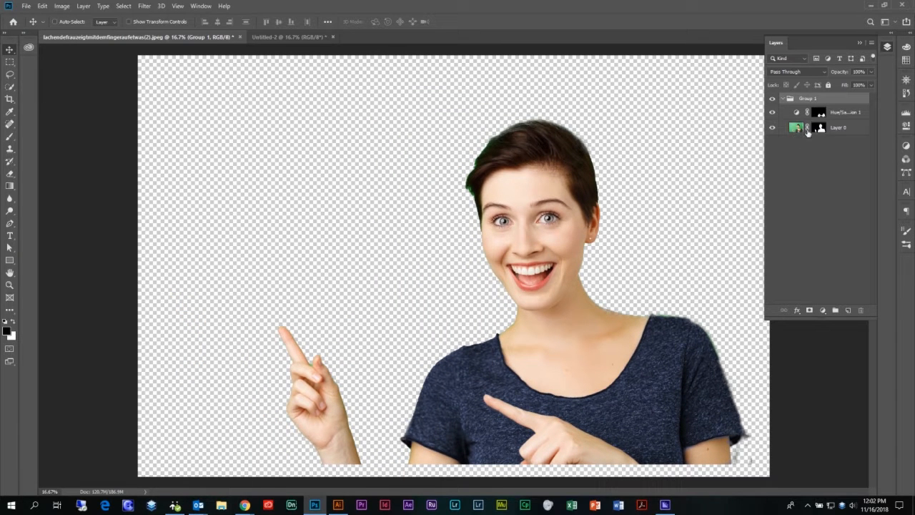
# Try to move only Layer 0 inside the group
pyautogui.click(850, 130)
pyautogui.moveTo(532, 273); pyautogui.dragTo(517, 263)
pyautogui.hotkey('ctrl', 'z')
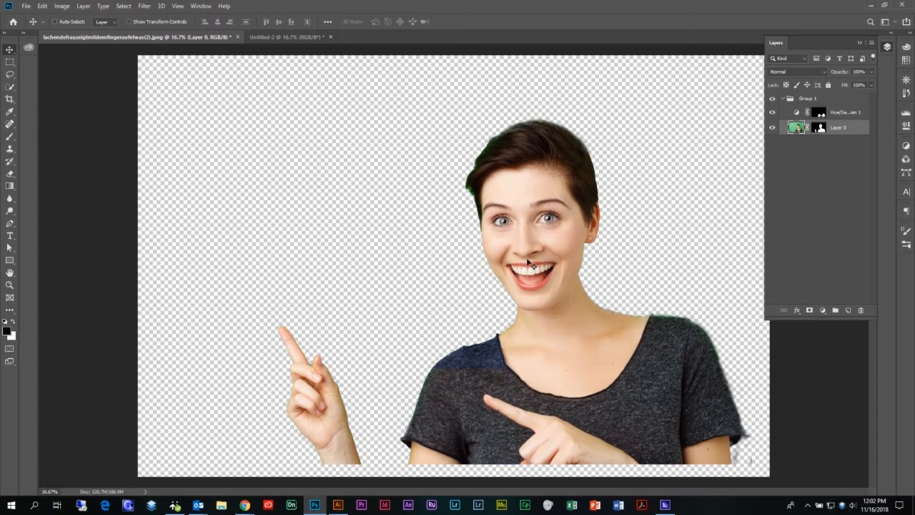
# Toggle the visibility of the Hue/Saturation 1 adjustment inside the group to check its effect on the shirt
pyautogui.click(845, 115)
pyautogui.click(774, 114)
pyautogui.click(773, 114)
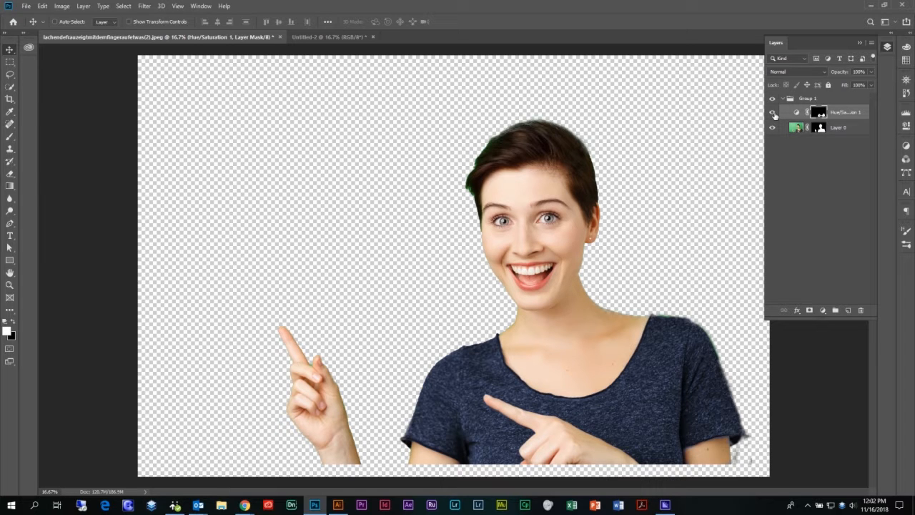
# Convert the Hue/Saturation 1 and Layer 0 layers into one Smart Object and move it to the canvas's lower edge
pyautogui.click(852, 130)
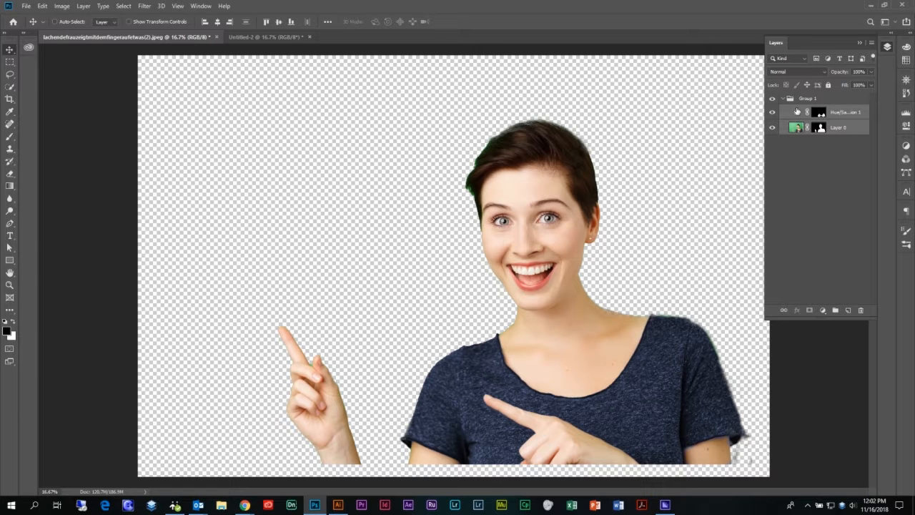
pyautogui.rightClick(848, 127)
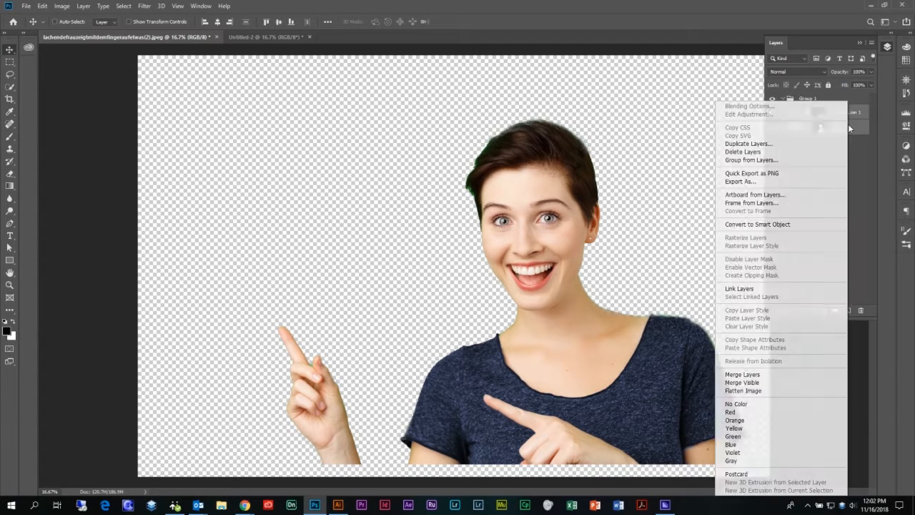
pyautogui.click(771, 225)
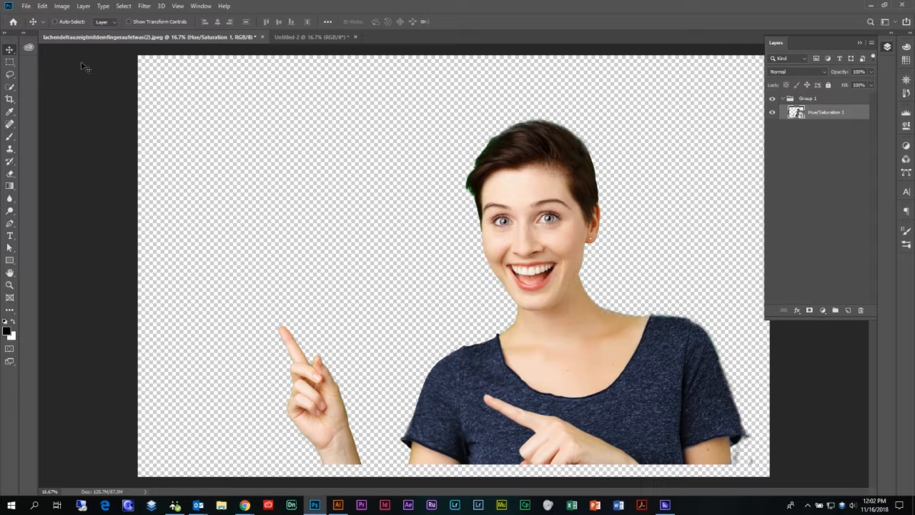
pyautogui.moveTo(563, 248); pyautogui.dragTo(523, 260)
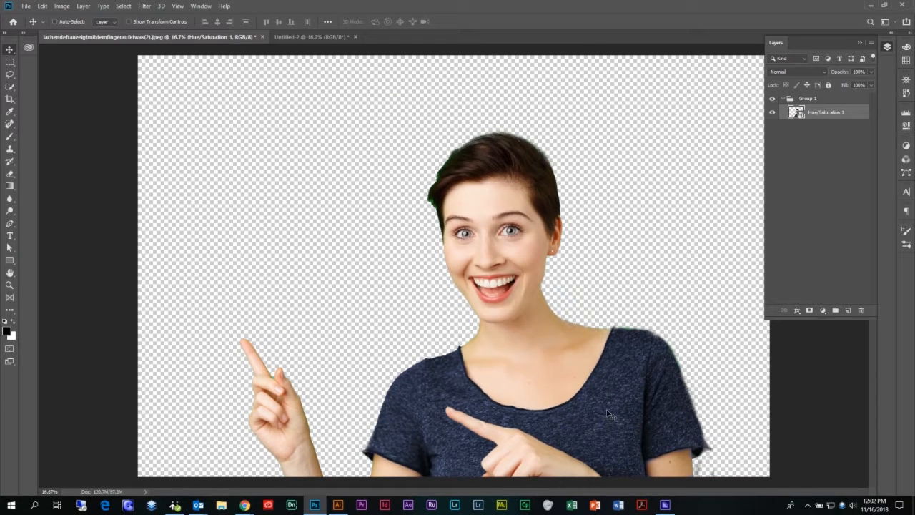
# Open the Smart Object's contents, toggle the Hue/Saturation 1 layer off and on, and close the document without saving
pyautogui.doubleClick(797, 112)
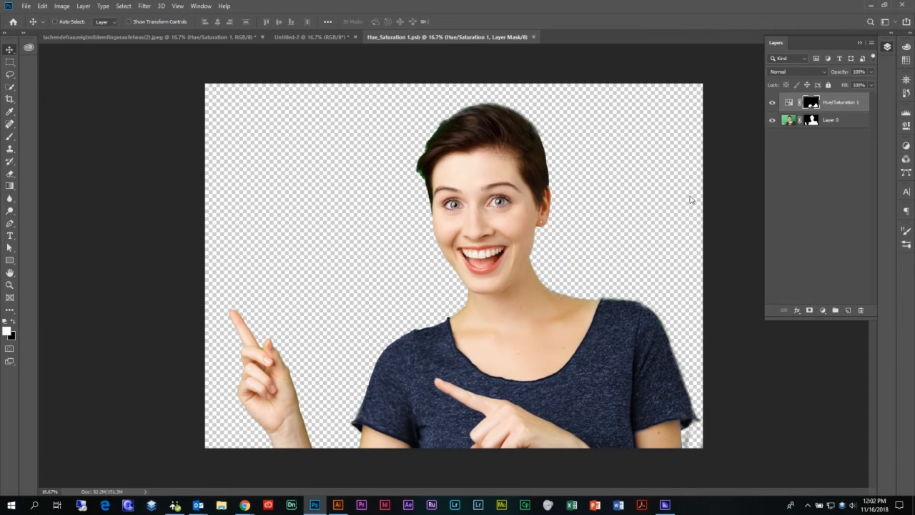
pyautogui.click(773, 103)
pyautogui.click(773, 103)
pyautogui.click(537, 37)
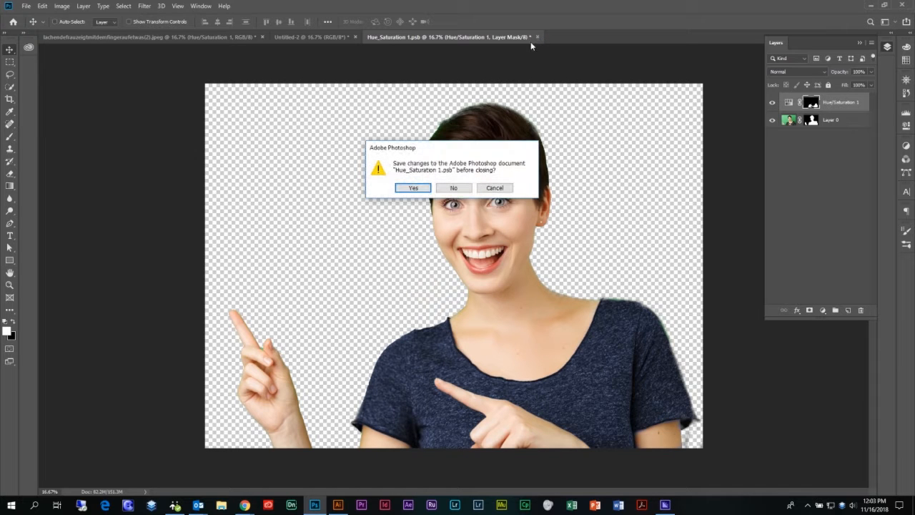
pyautogui.click(455, 189)
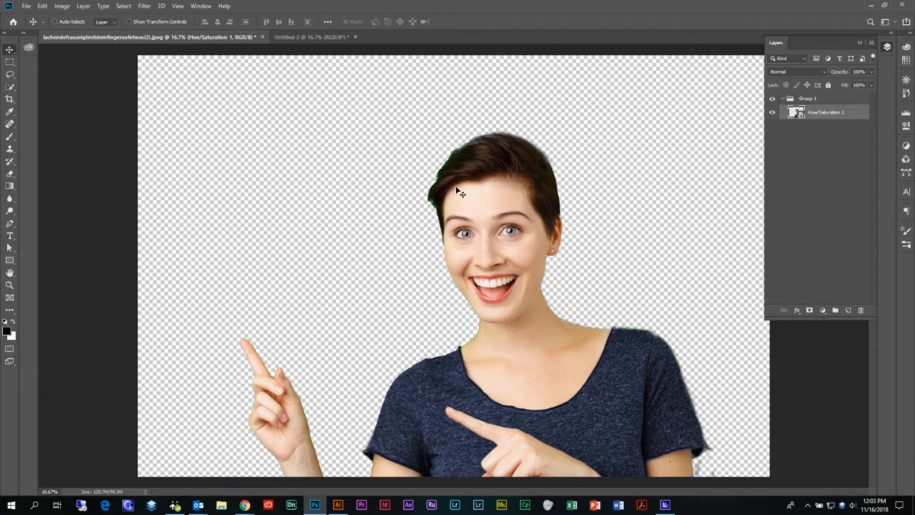
# Copy the cut-out woman from the JPEG document and paste her into the Untitled-2 document
pyautogui.click(336, 39)
pyautogui.click(176, 39)
pyautogui.hotkey('ctrl', 'a')
pyautogui.click(339, 40)
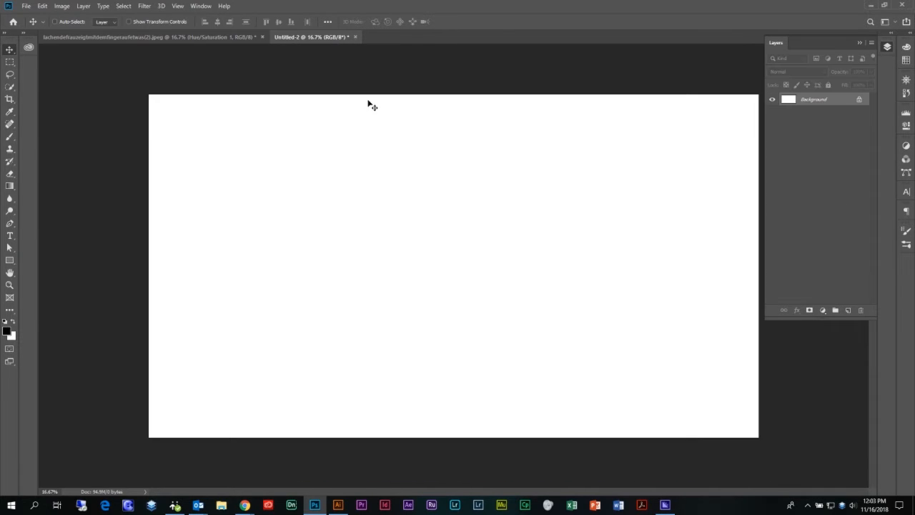
pyautogui.hotkey('ctrl', 'v')
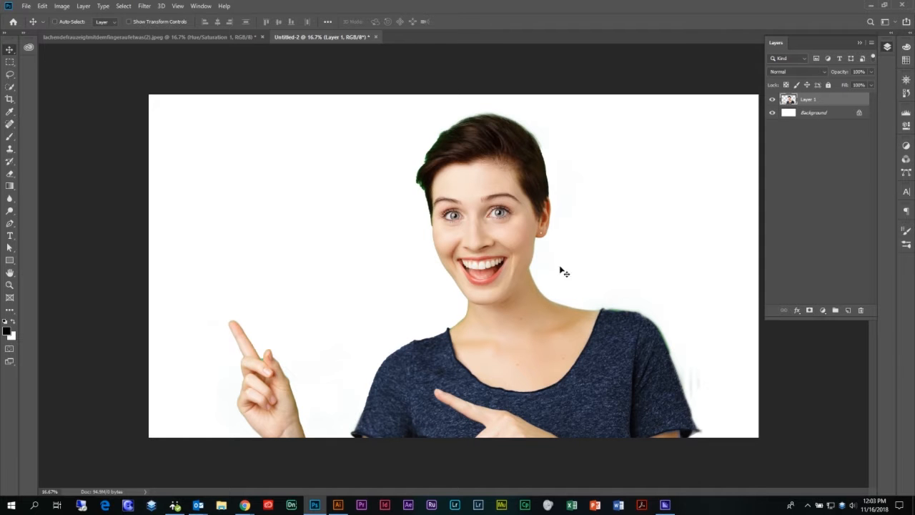
# Scale the pasted woman down to about 58% with Free Transform and place her in the canvas's lower-right corner
pyautogui.moveTo(583, 423); pyautogui.dragTo(638, 397)
pyautogui.hotkey('ctrl', 't')
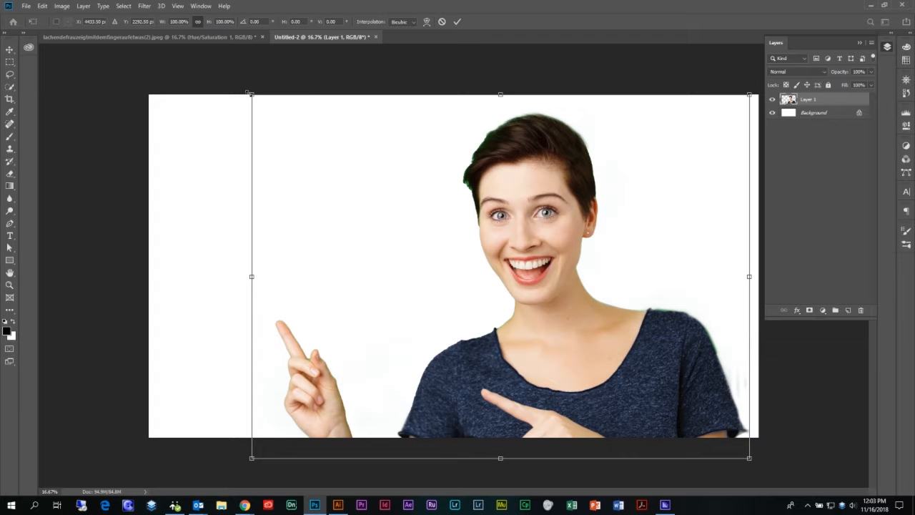
pyautogui.moveTo(249, 92); pyautogui.dragTo(446, 258)
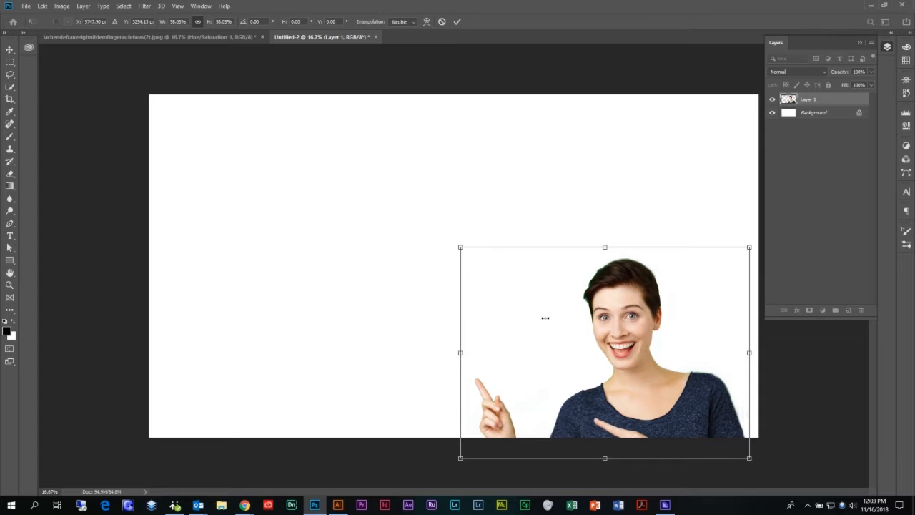
pyautogui.moveTo(692, 418); pyautogui.dragTo(705, 413)
pyautogui.press('Return')
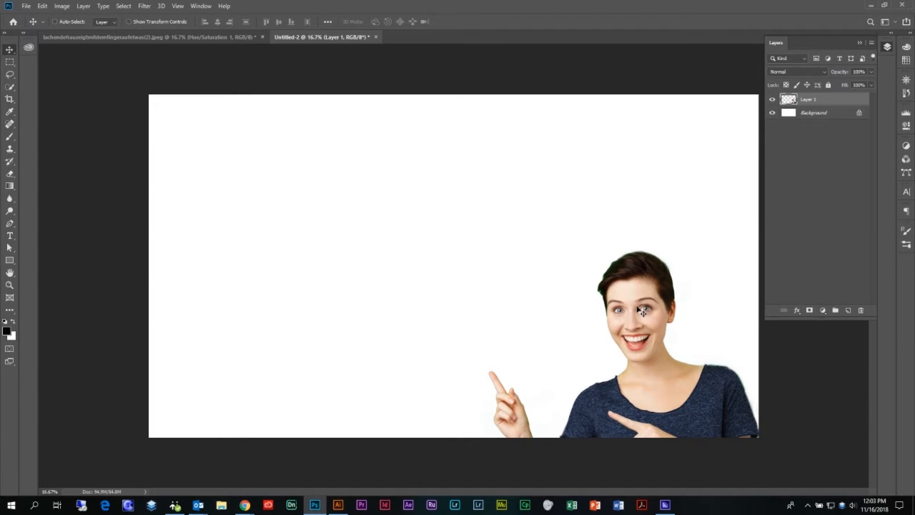
# Enlarge the shrunken woman with Free Transform until she fills the canvas height, and shift her slightly left
pyautogui.press('ctrl')
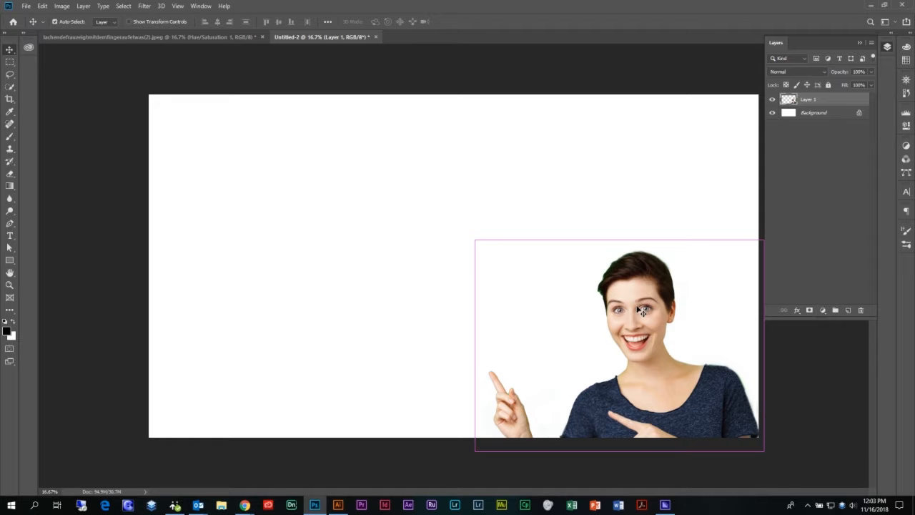
pyautogui.hotkey('ctrl', 't')
pyautogui.moveTo(475, 239); pyautogui.dragTo(253, 67)
pyautogui.moveTo(678, 357); pyautogui.dragTo(659, 357)
pyautogui.press('Return')
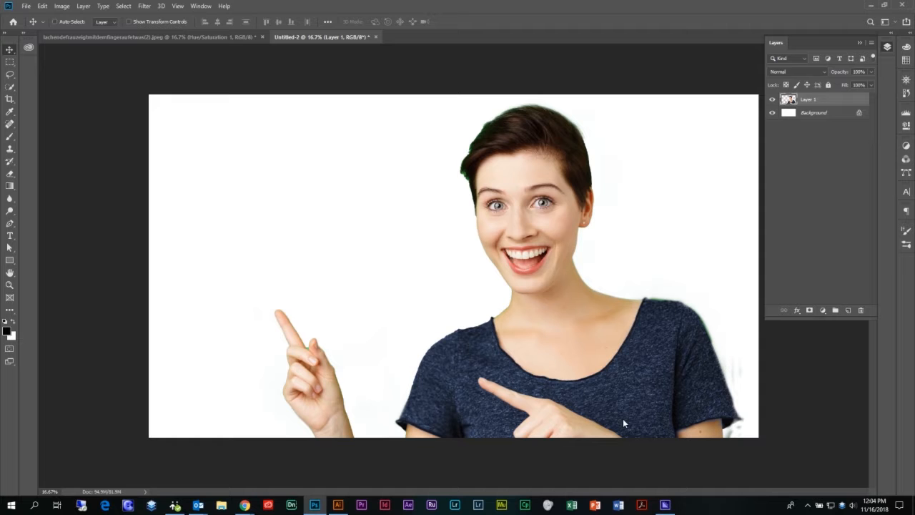
# Paste the copied retro sunset artwork as a Smart Object directly above the Background, keeping its placed size
pyautogui.click(842, 115)
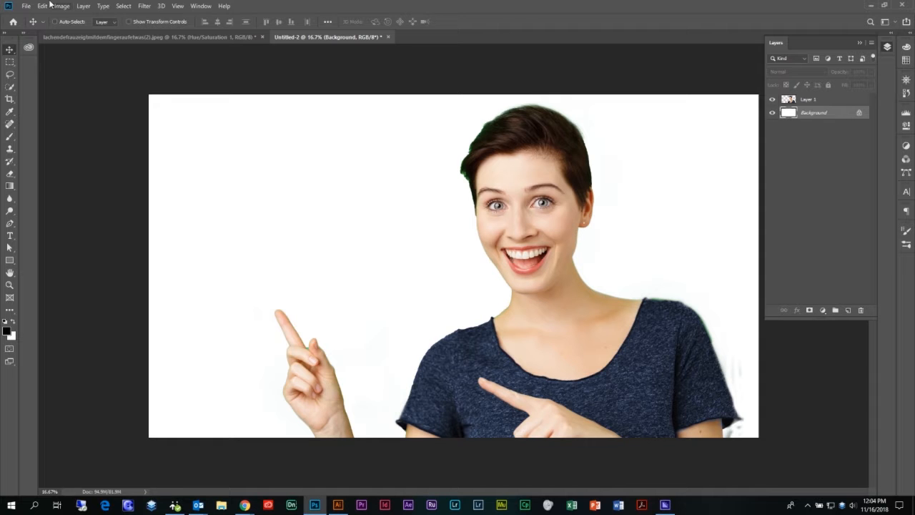
pyautogui.click(27, 6)
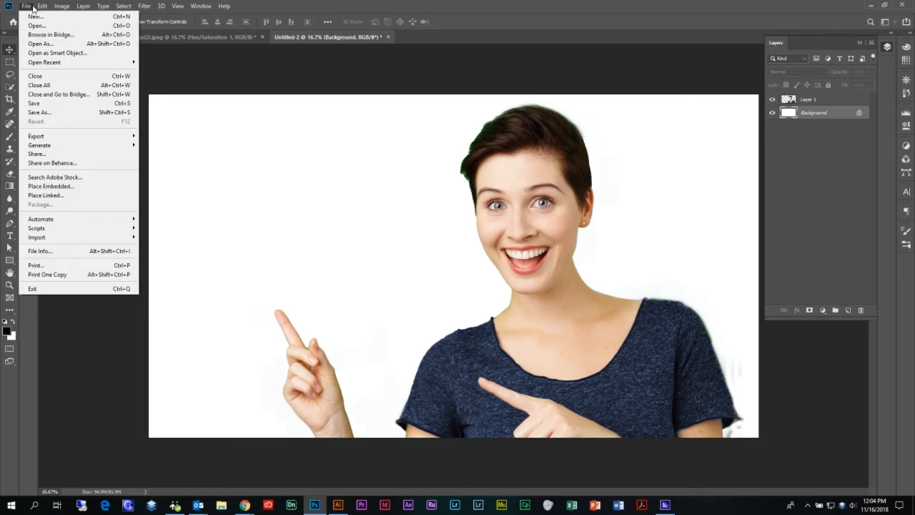
pyautogui.moveTo(43, 7)
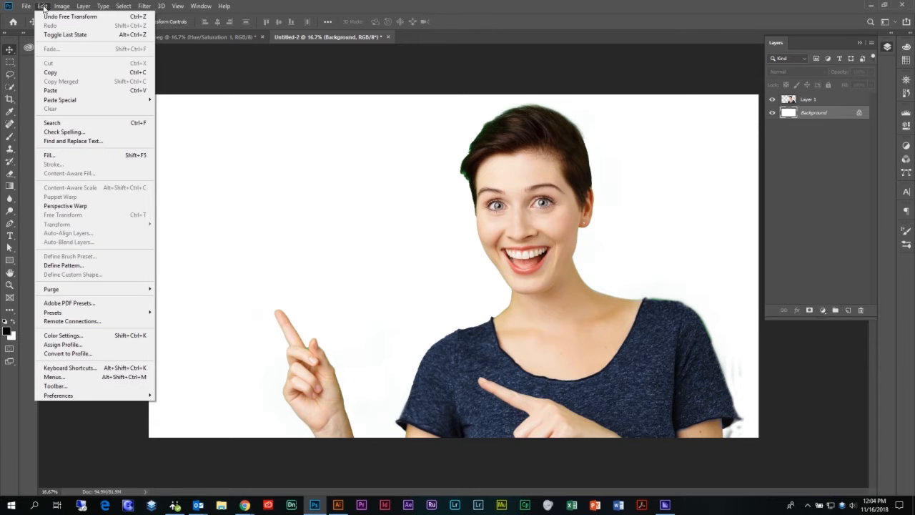
pyautogui.click(90, 92)
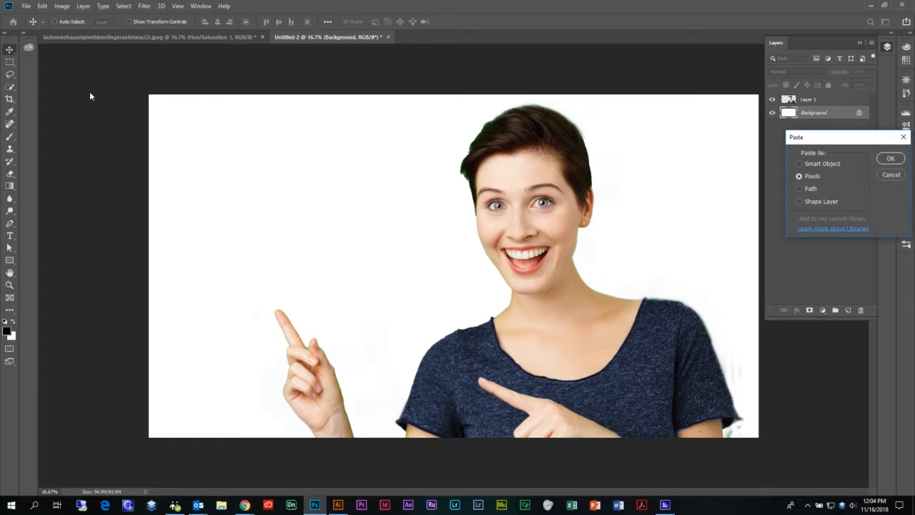
pyautogui.moveTo(829, 142); pyautogui.dragTo(300, 129)
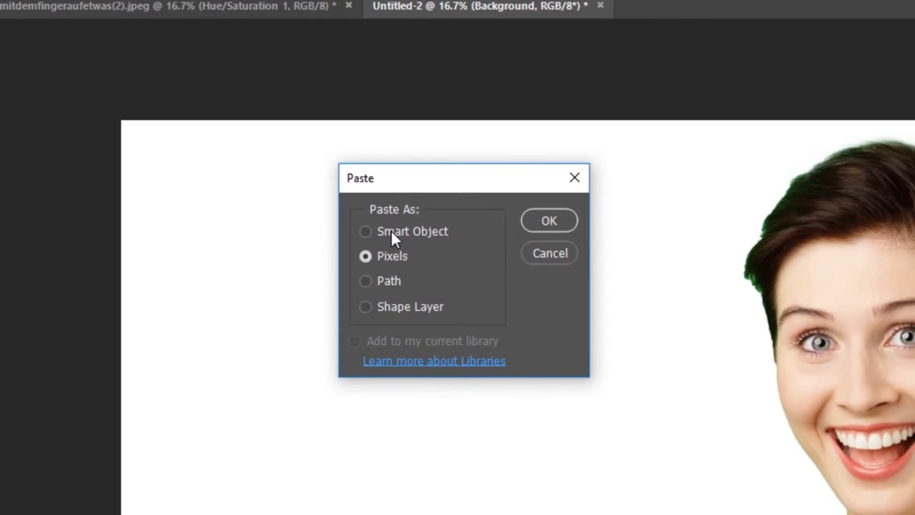
pyautogui.click(366, 231)
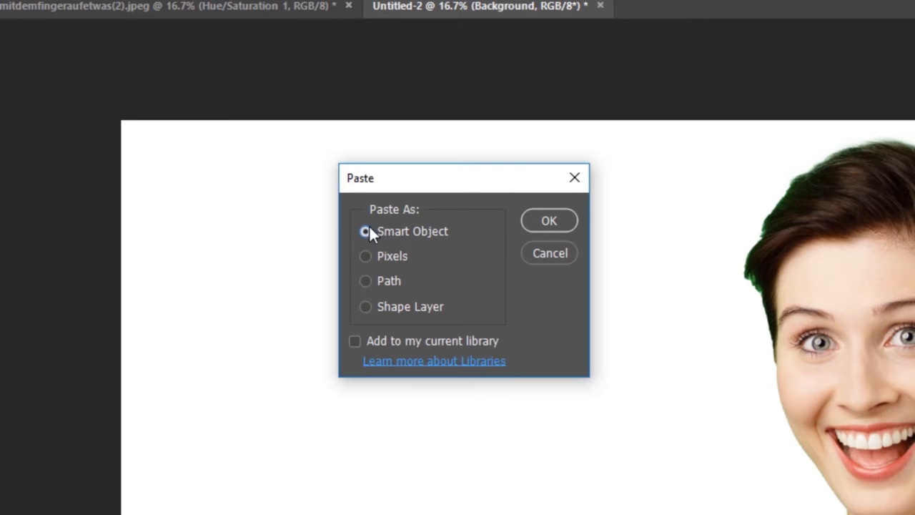
pyautogui.click(548, 220)
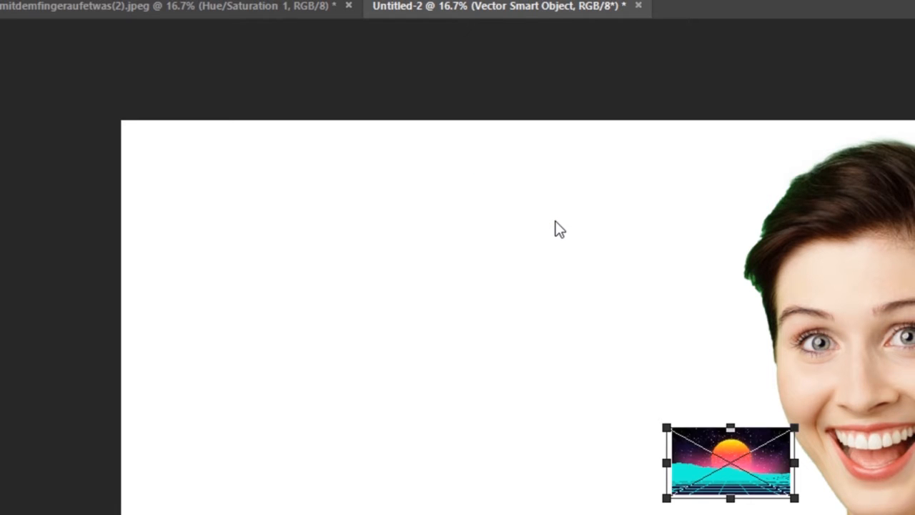
pyautogui.press('Return')
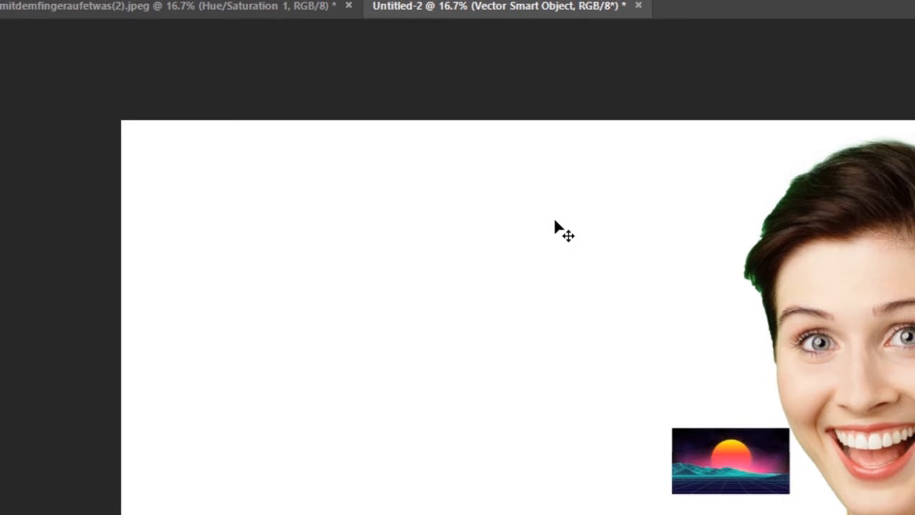
pyautogui.hotkey('ctrl', 't')
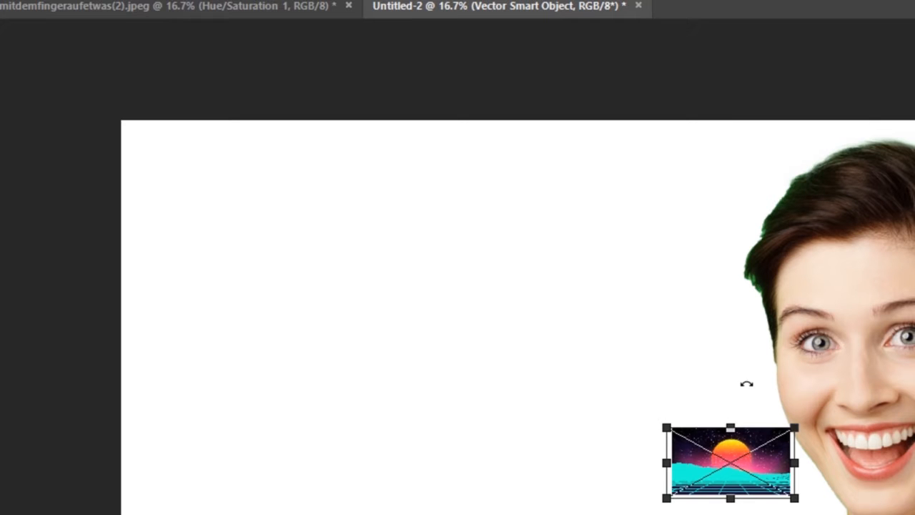
pyautogui.press('Return')
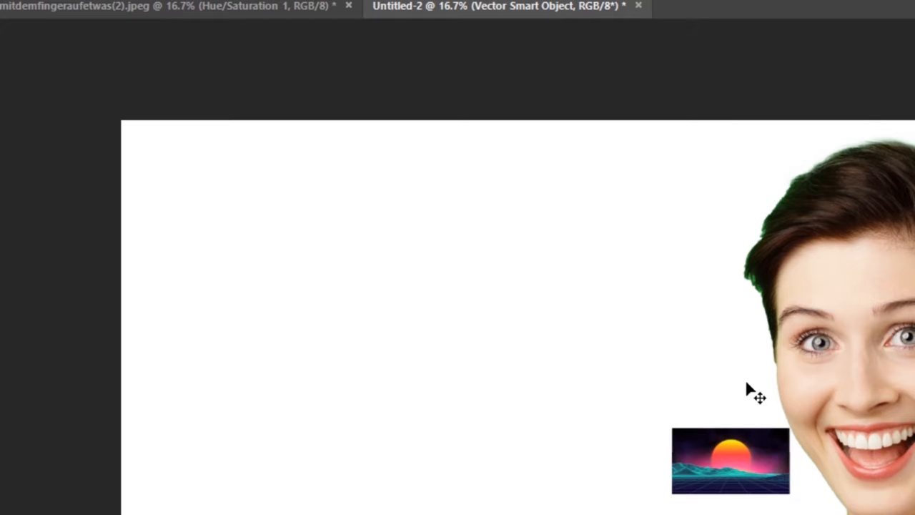
# Paste the same sunset artwork again as Pixels on a layer above the Vector Smart Object
pyautogui.hotkey('ctrl', 'v')
pyautogui.click(397, 257)
pyautogui.click(548, 220)
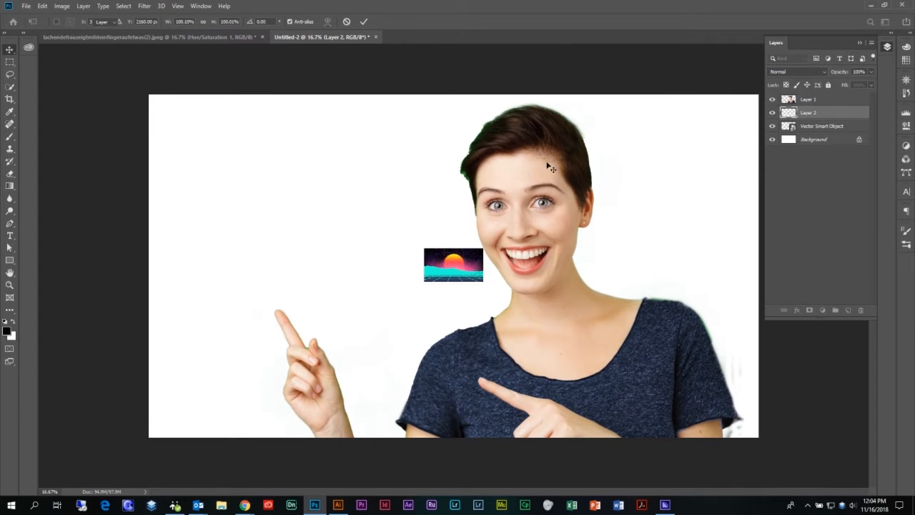
pyautogui.press('Return')
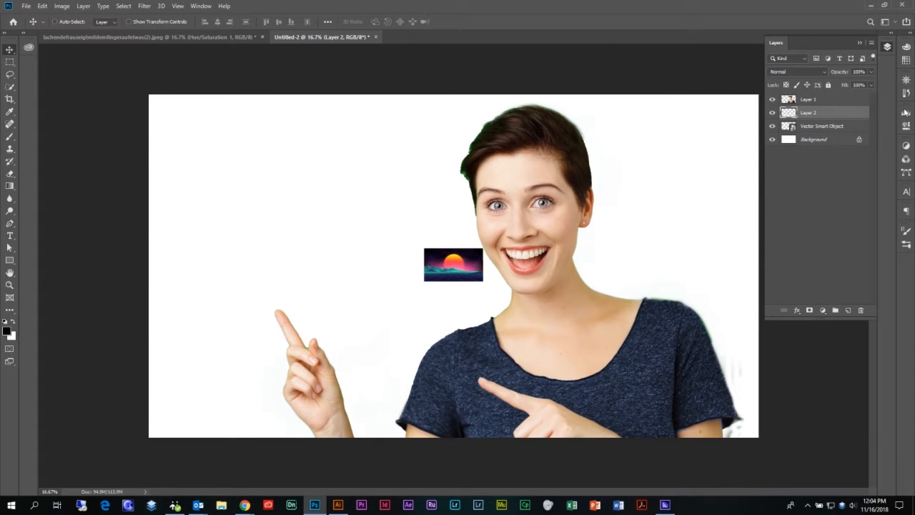
# Hide the Vector Smart Object and scale the pixel sunset on Layer 2 with Free Transform until it fills the canvas
pyautogui.click(857, 129)
pyautogui.click(852, 114)
pyautogui.click(771, 126)
pyautogui.hotkey('ctrl', 't')
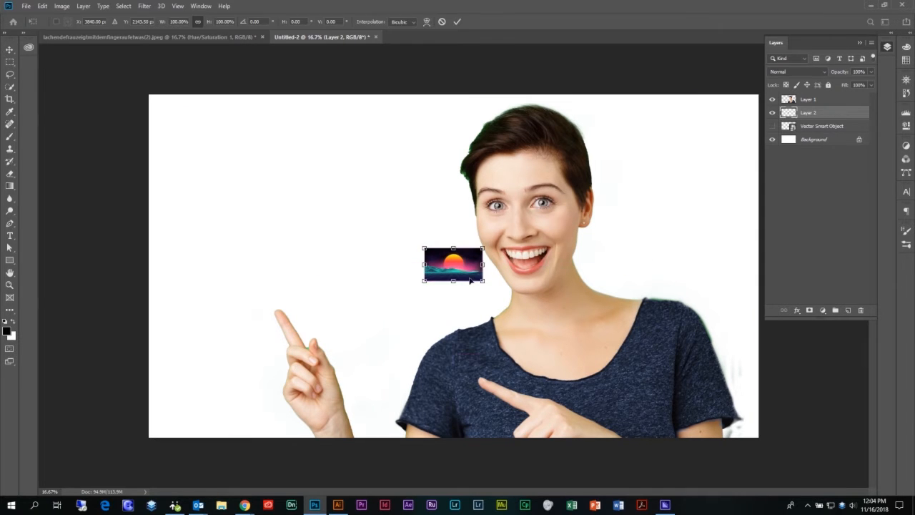
pyautogui.moveTo(484, 280); pyautogui.dragTo(783, 399)
pyautogui.press('Return')
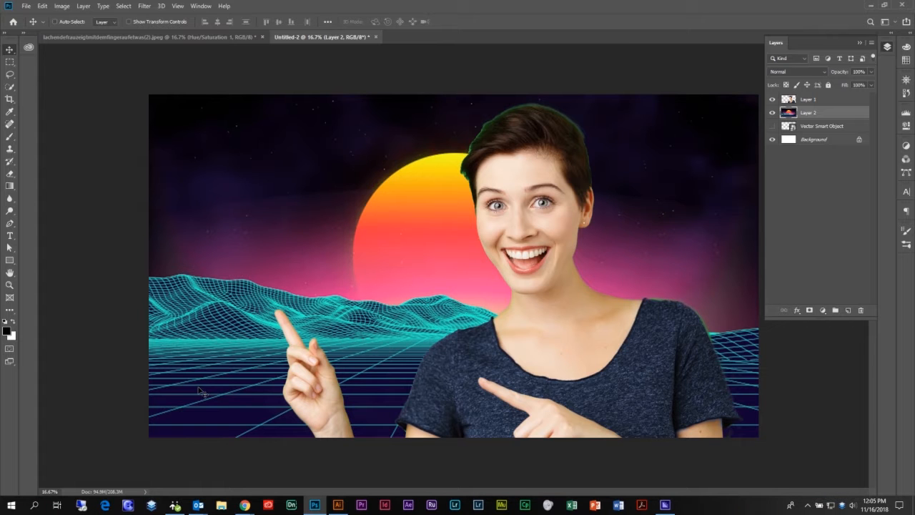
# Show the Vector Smart Object, hide Layer 2, and scale the Smart Object sunset with Free Transform to fill the canvas
pyautogui.click(833, 127)
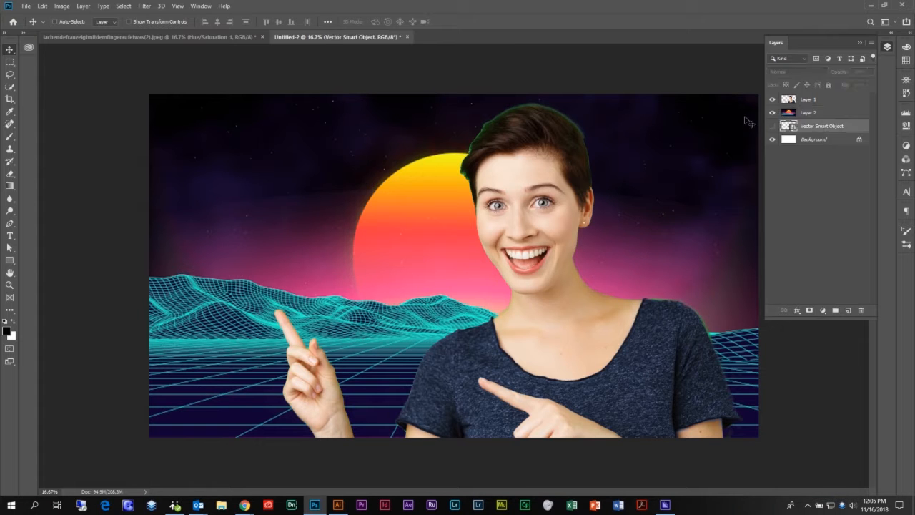
pyautogui.click(771, 126)
pyautogui.click(772, 112)
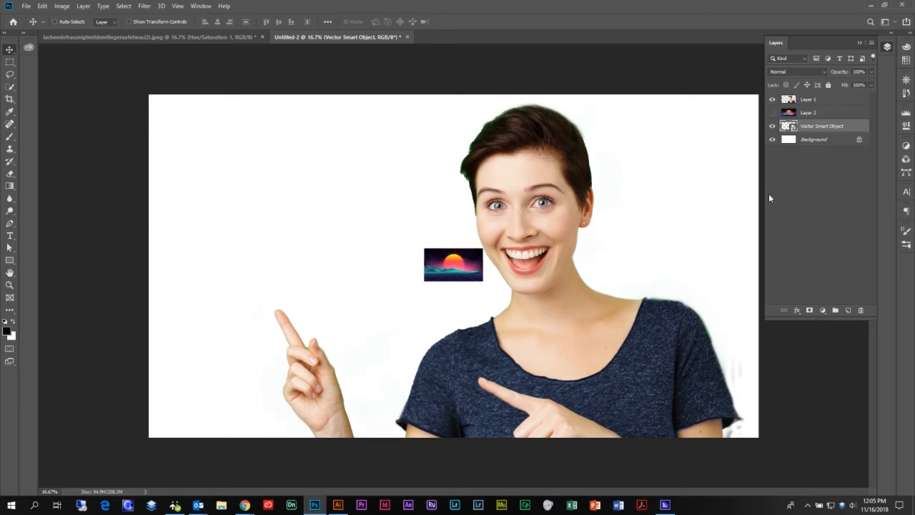
pyautogui.hotkey('ctrl', 't')
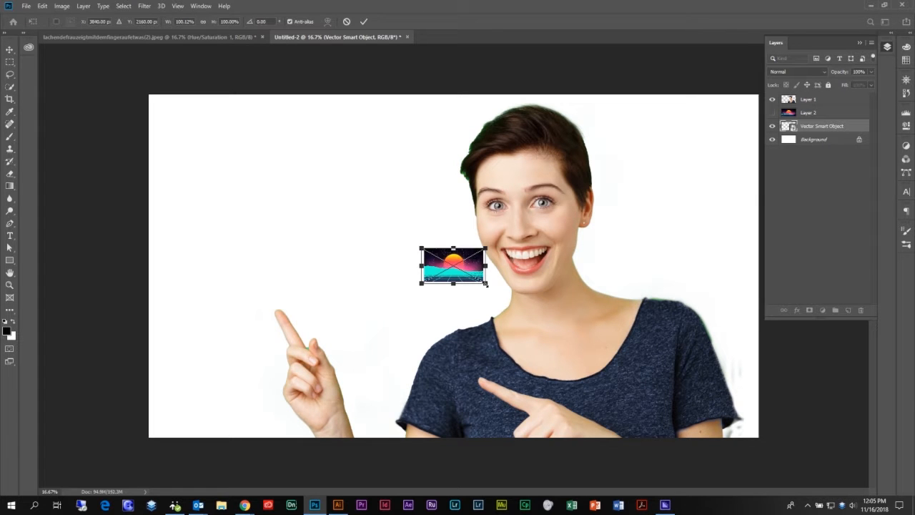
pyautogui.moveTo(485, 283); pyautogui.dragTo(781, 453)
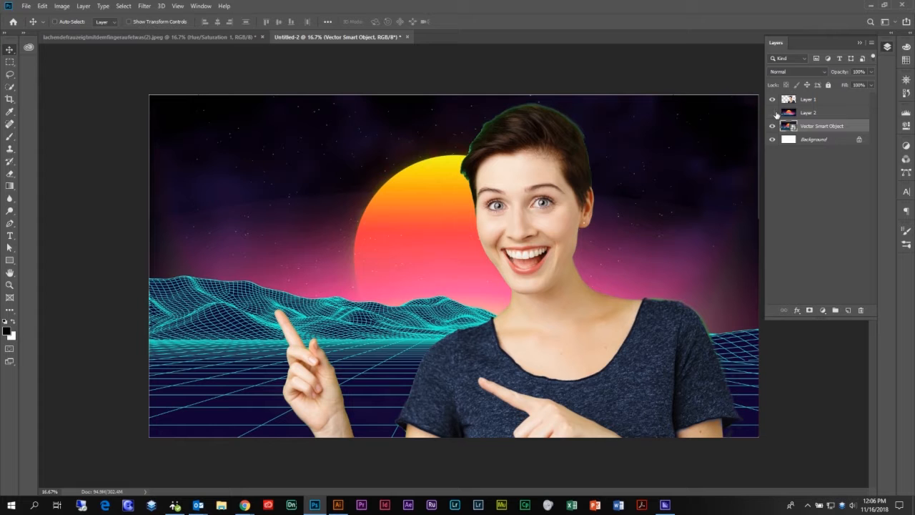
# Compare the sharpness of the enlarged pixel sunset and the Smart Object by repeatedly toggling Layer 2's visibility
pyautogui.click(773, 113)
pyautogui.click(774, 113)
pyautogui.click(773, 113)
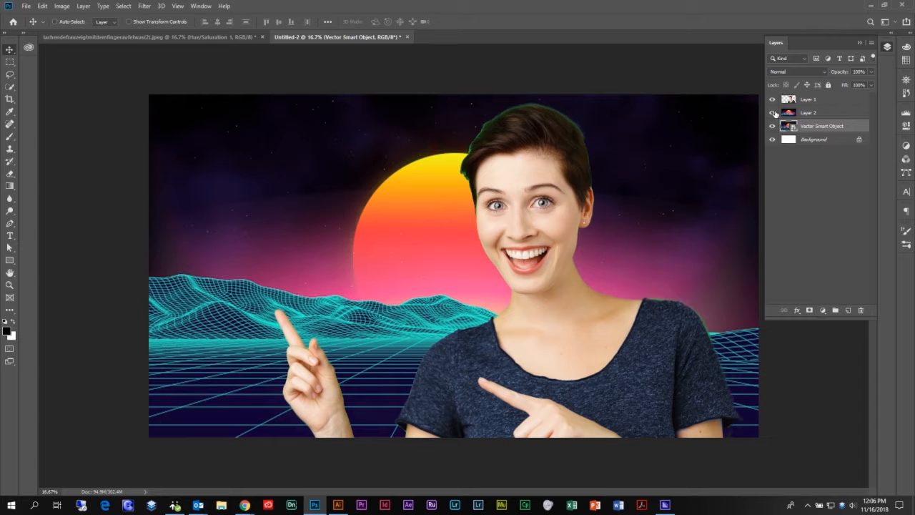
pyautogui.click(773, 113)
pyautogui.click(773, 113)
pyautogui.click(773, 113)
pyautogui.click(773, 113)
pyautogui.click(773, 113)
pyautogui.click(773, 113)
pyautogui.click(774, 113)
pyautogui.click(773, 113)
pyautogui.click(774, 112)
pyautogui.click(773, 113)
pyautogui.click(773, 113)
pyautogui.click(774, 113)
pyautogui.click(773, 113)
pyautogui.click(773, 113)
pyautogui.click(774, 113)
pyautogui.click(774, 113)
pyautogui.click(775, 113)
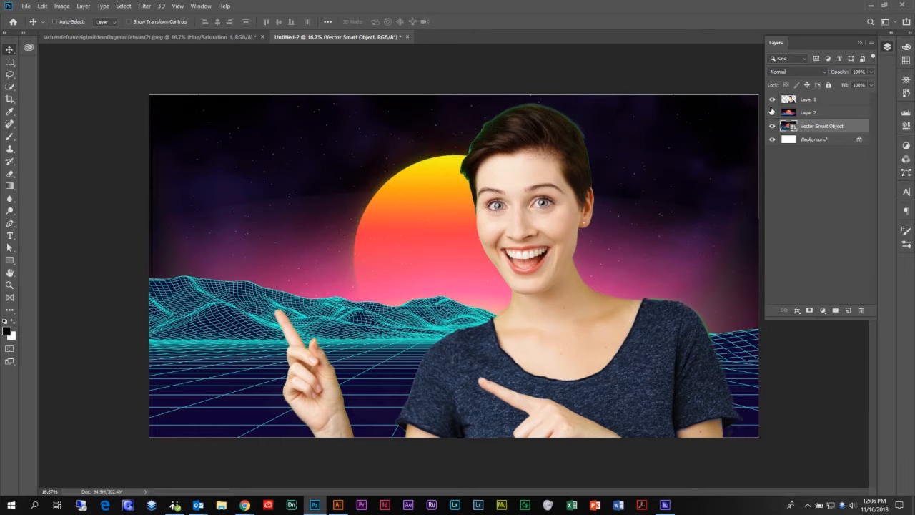
# Hide the woman on Layer 1 and compare both full sunset versions by toggling Layer 2, leaving Layer 2 hidden
pyautogui.click(772, 99)
pyautogui.click(773, 113)
pyautogui.click(774, 113)
pyautogui.click(773, 113)
pyautogui.click(773, 113)
pyautogui.click(774, 113)
pyautogui.click(774, 113)
pyautogui.click(774, 113)
pyautogui.click(773, 113)
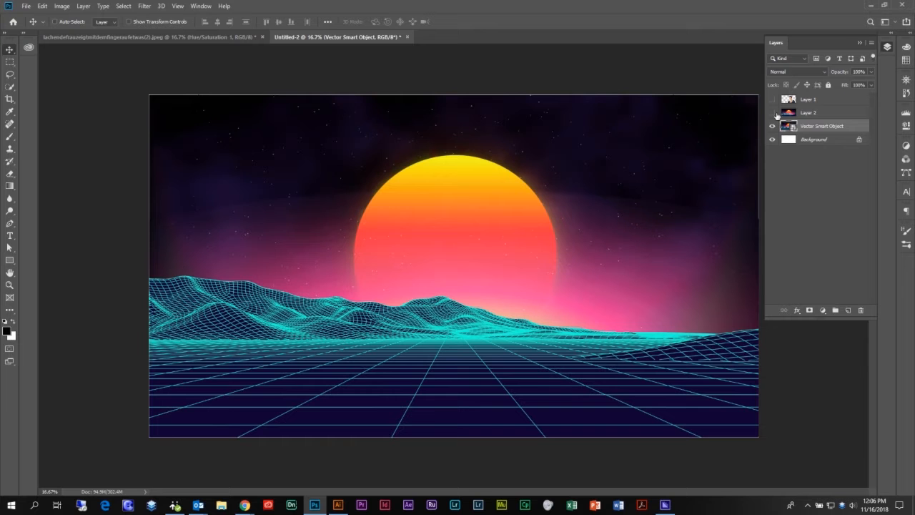
# Apply a Gaussian Blur with a radius of 11.1 pixels to the Vector Smart Object as a smart filter
pyautogui.click(837, 114)
pyautogui.click(846, 125)
pyautogui.click(146, 7)
pyautogui.moveTo(181, 108)
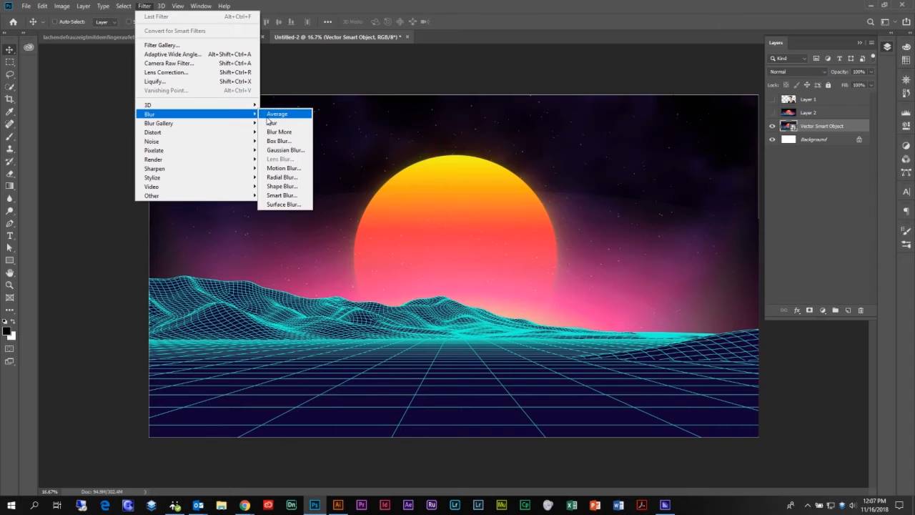
pyautogui.click(289, 151)
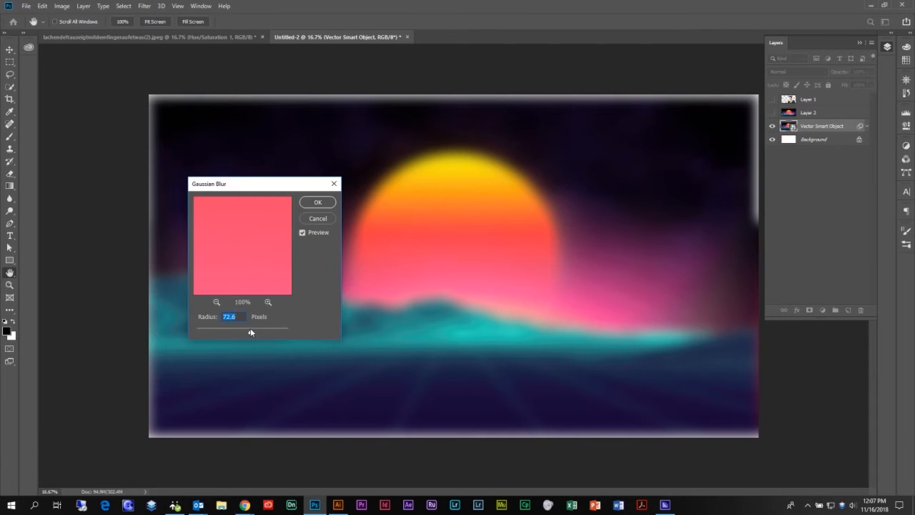
pyautogui.moveTo(257, 333); pyautogui.dragTo(233, 331)
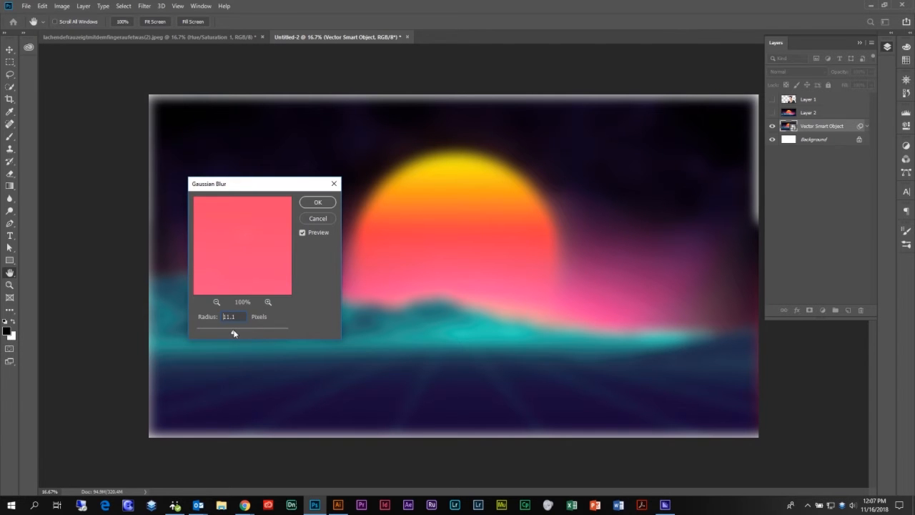
pyautogui.click(327, 203)
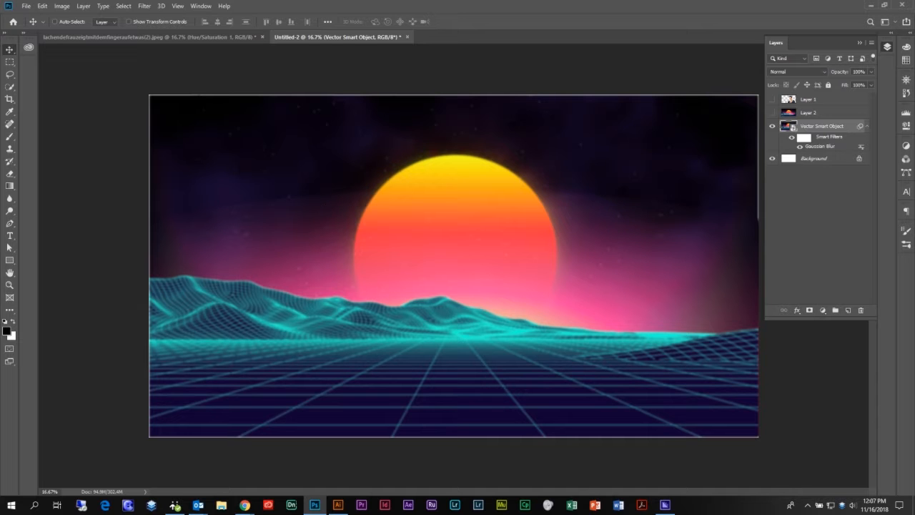
# Reopen the Vector Smart Object's Gaussian Blur smart filter and raise its radius to 78.4 pixels
pyautogui.doubleClick(815, 147)
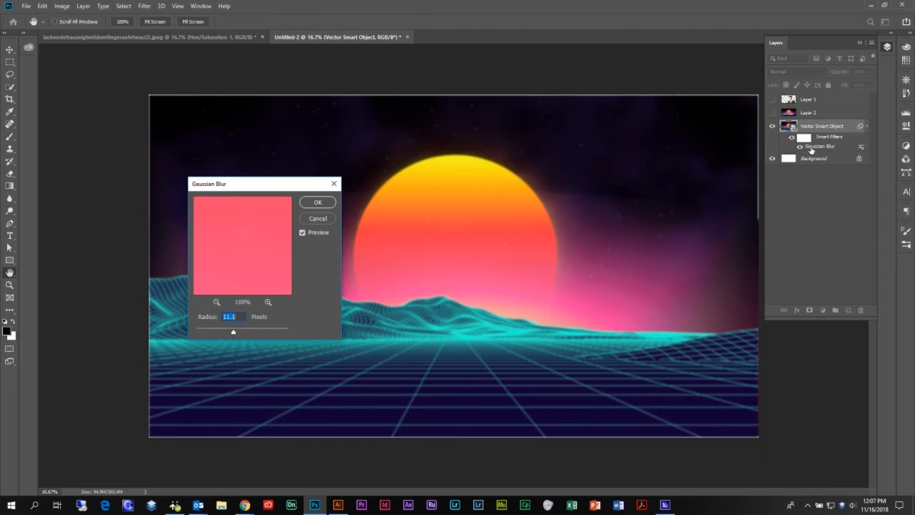
pyautogui.moveTo(242, 334); pyautogui.dragTo(250, 332)
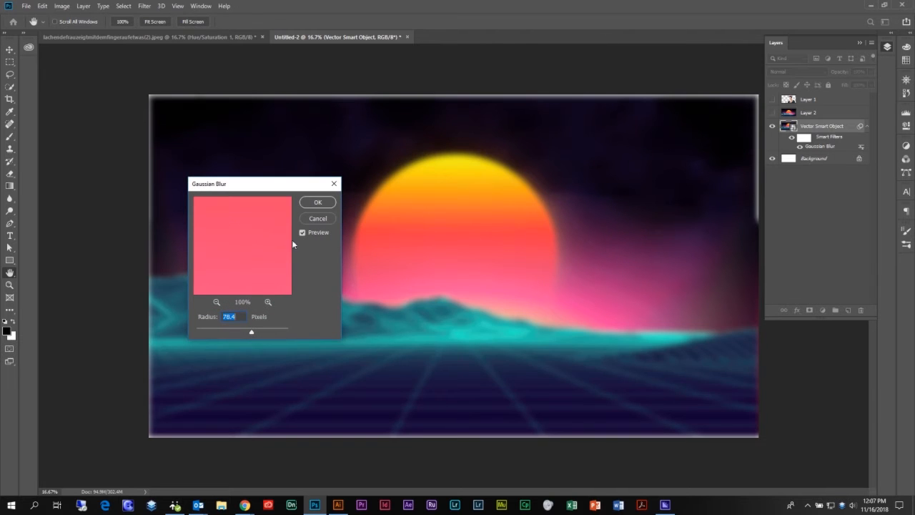
pyautogui.click(318, 202)
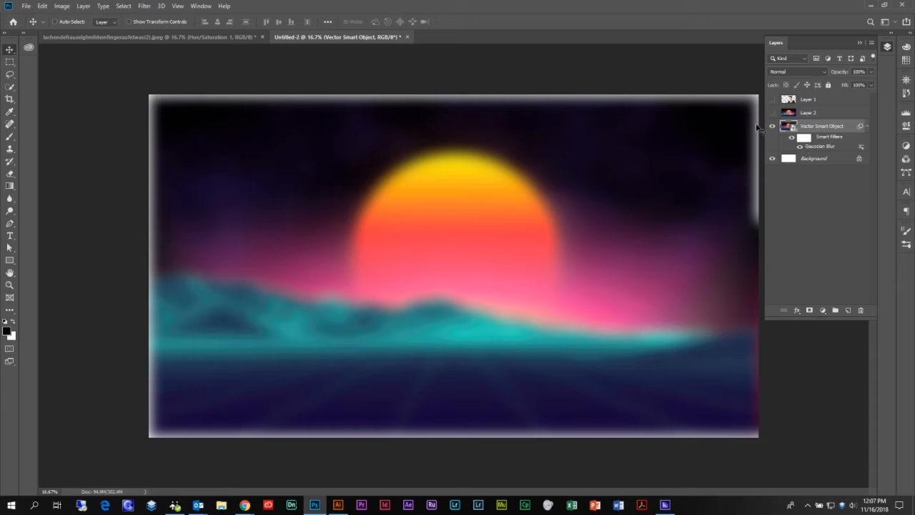
# Mask the blur with a reflected black-to-white gradient on the smart filter mask, keeping a sharp band around the horizon
pyautogui.click(9, 186)
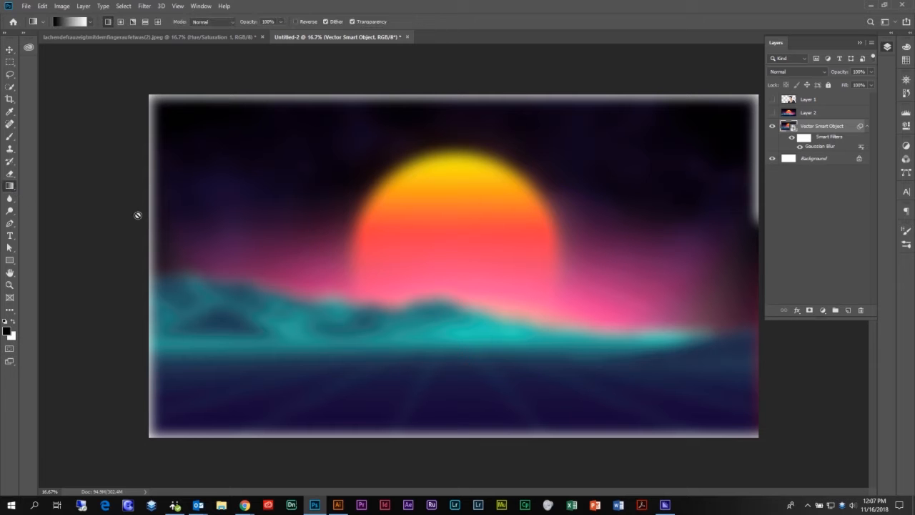
pyautogui.click(145, 22)
pyautogui.click(804, 137)
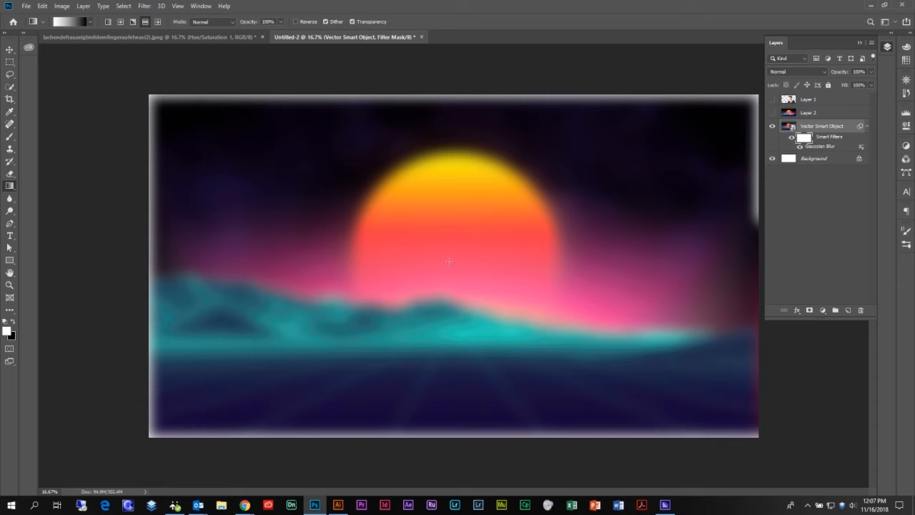
pyautogui.moveTo(448, 280); pyautogui.dragTo(453, 359)
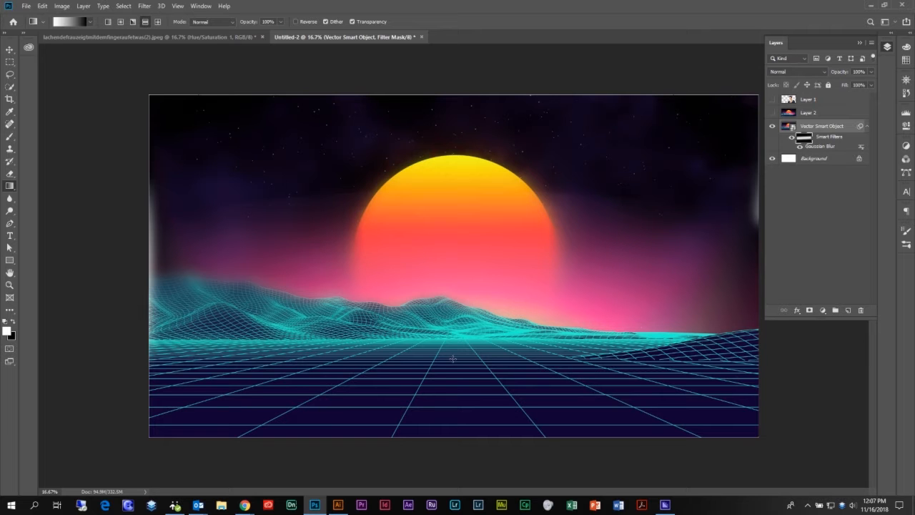
pyautogui.hotkey('ctrl', 'z')
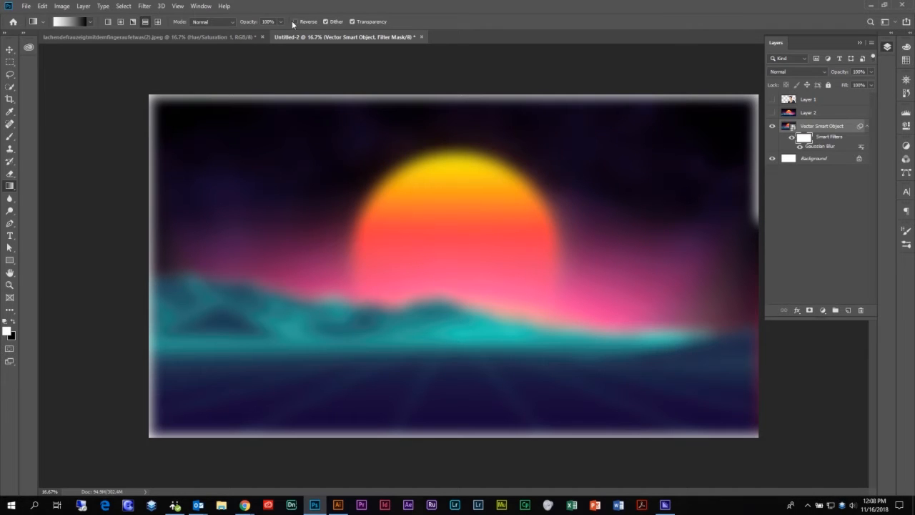
pyautogui.click(14, 323)
pyautogui.moveTo(452, 281); pyautogui.dragTo(449, 400)
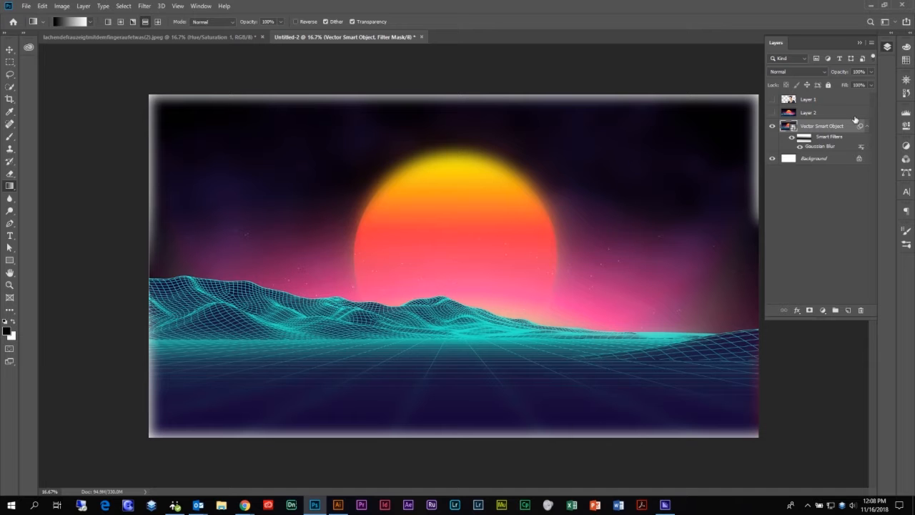
# Lower the masked Gaussian Blur smart filter's radius to about 9 pixels
pyautogui.doubleClick(819, 146)
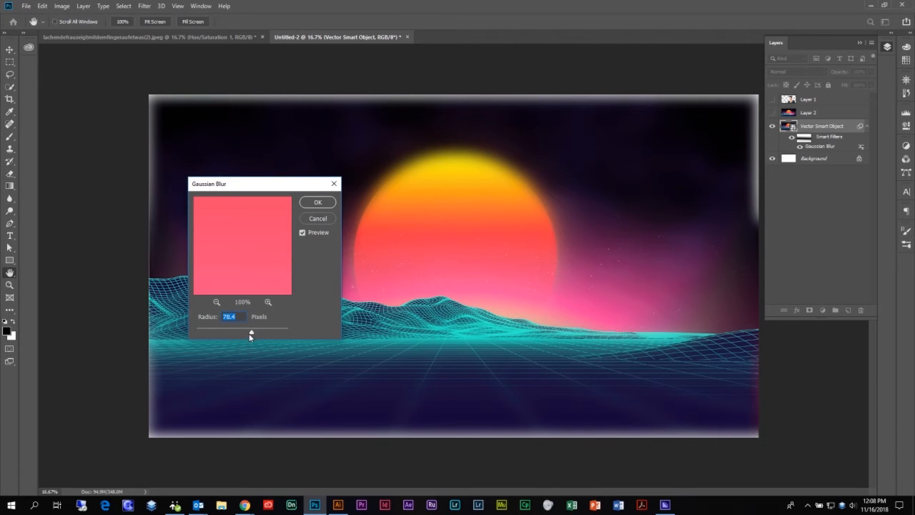
pyautogui.moveTo(237, 333); pyautogui.dragTo(231, 333)
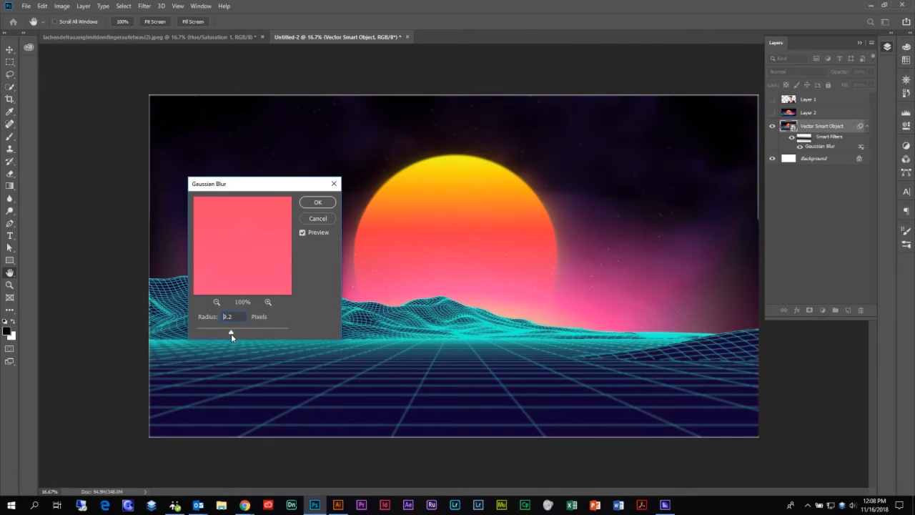
pyautogui.click(312, 202)
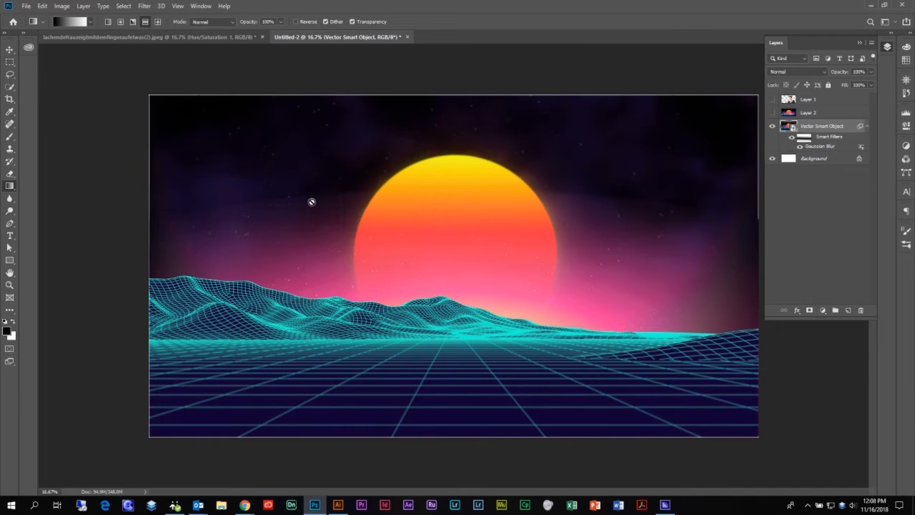
# Make Layer 2 visible and apply a Gaussian Blur directly to its pixels with the last used radius
pyautogui.click(829, 113)
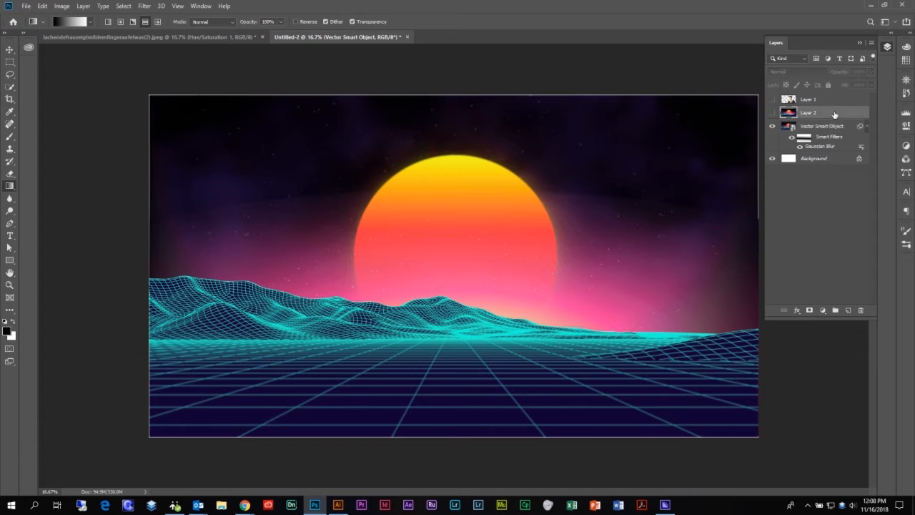
pyautogui.click(143, 6)
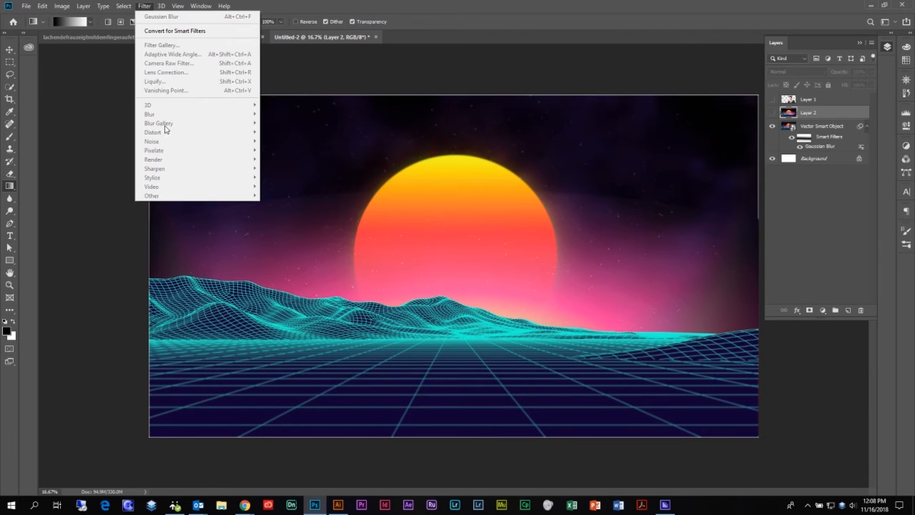
pyautogui.click(772, 113)
pyautogui.click(144, 6)
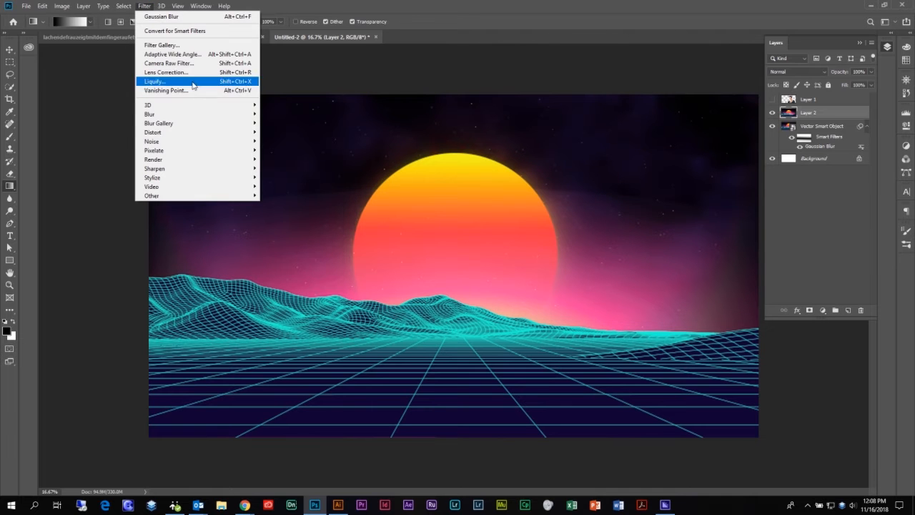
pyautogui.moveTo(225, 117)
pyautogui.click(292, 150)
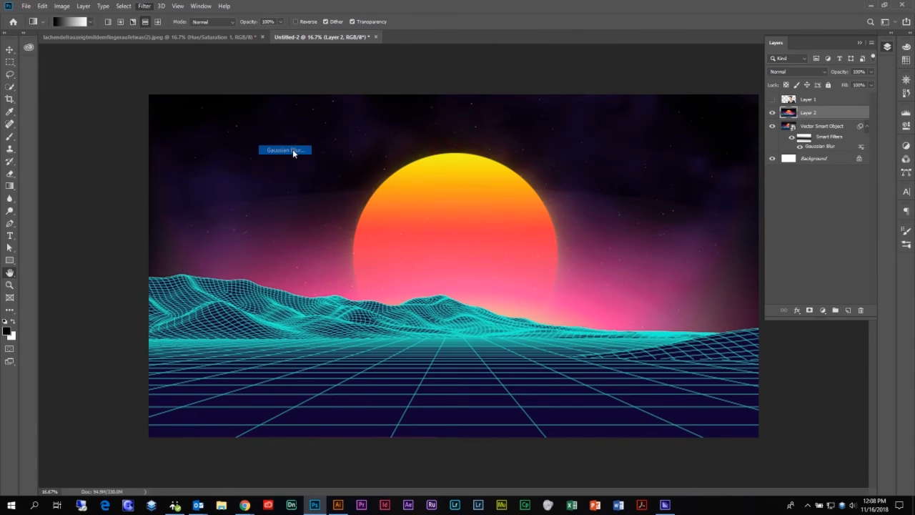
pyautogui.click(317, 204)
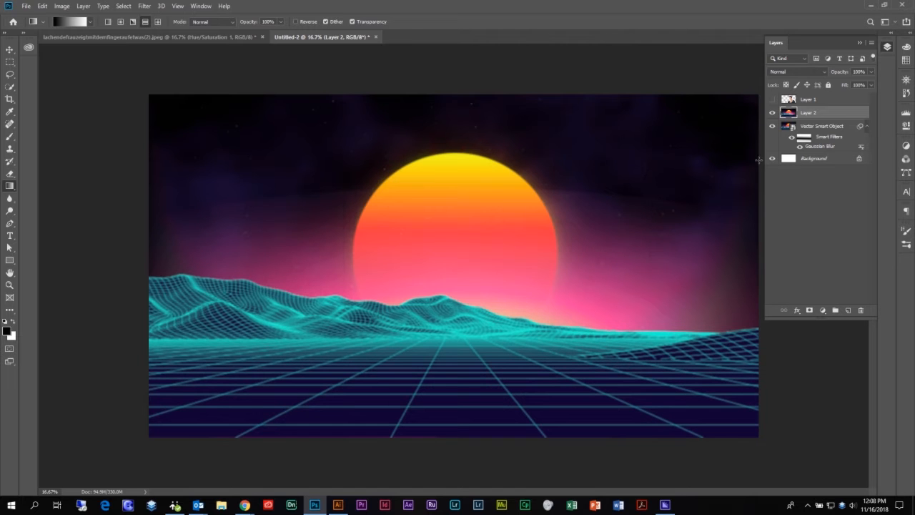
# Create Layer 3 above the Vector Smart Object in Overlay mode, filled with 50% gray, and convert it to a Smart Object
pyautogui.click(825, 131)
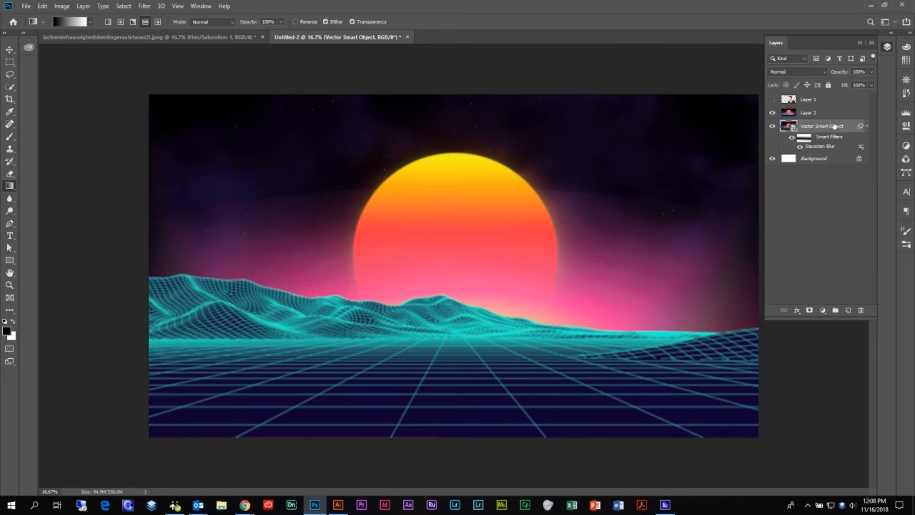
pyautogui.keyDown('alt'); pyautogui.click(848, 312); pyautogui.keyUp('alt')
pyautogui.moveTo(188, 101); pyautogui.dragTo(362, 109)
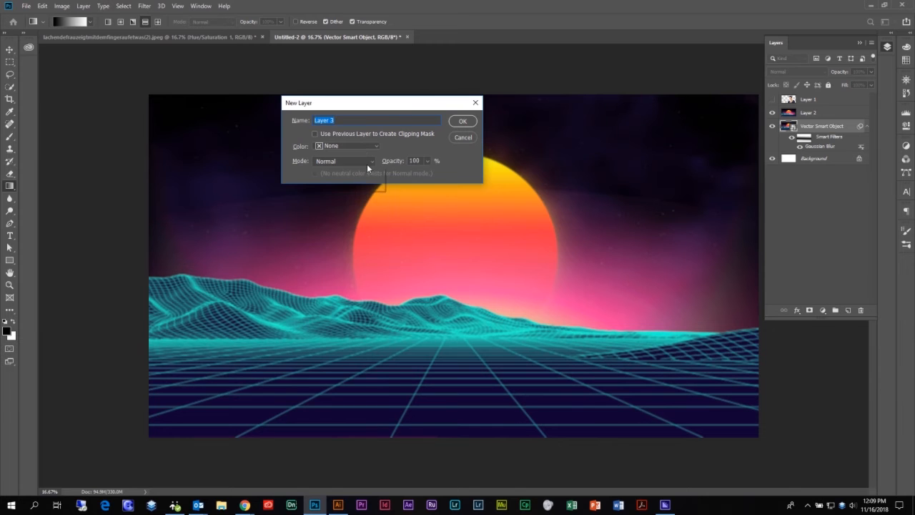
pyautogui.click(367, 162)
pyautogui.click(338, 294)
pyautogui.click(314, 172)
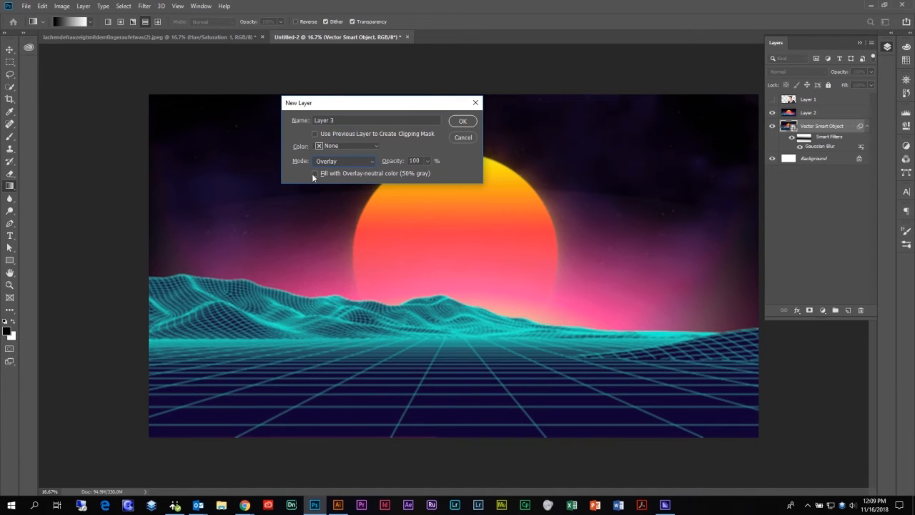
pyautogui.click(462, 120)
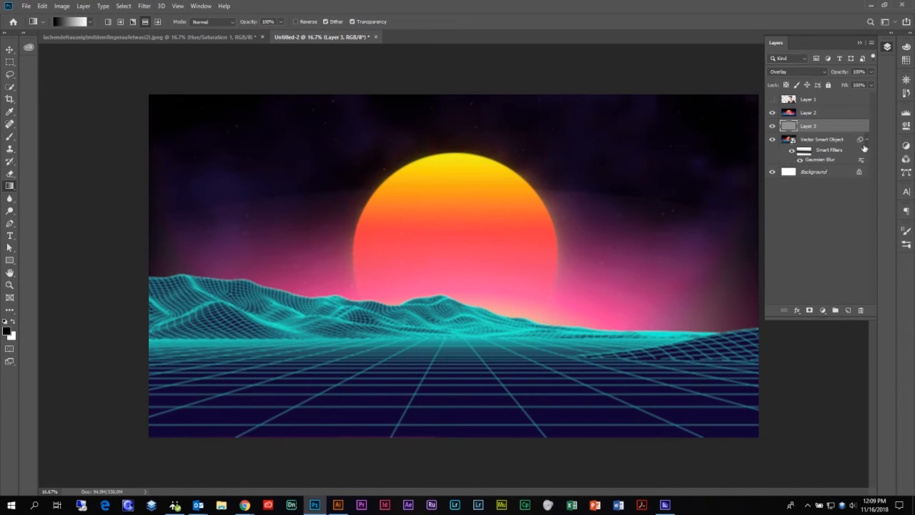
pyautogui.rightClick(835, 128)
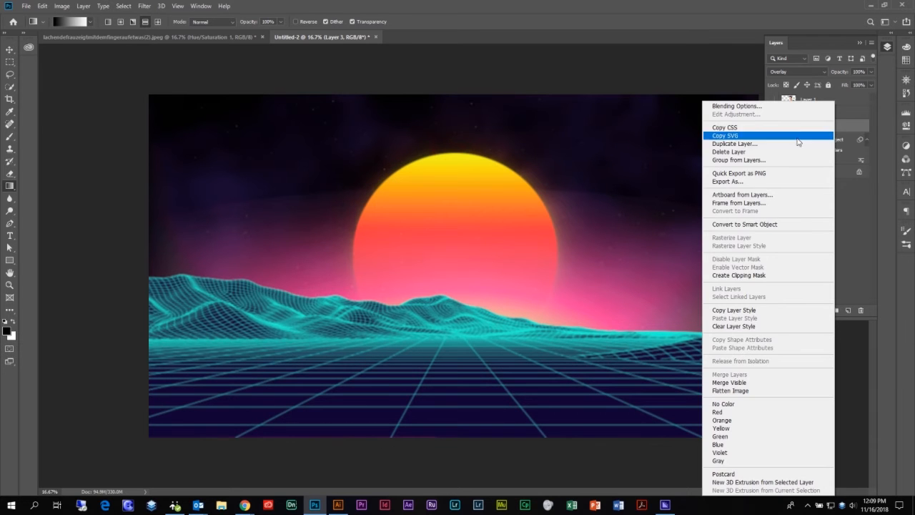
pyautogui.click(779, 226)
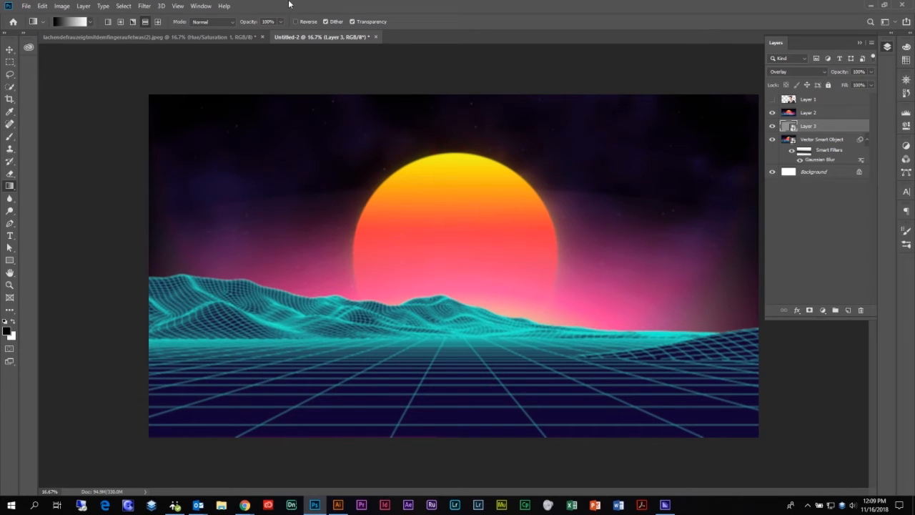
# Apply a Lens Flare smart filter to Layer 3 at 134% brightness, 50-300mm Zoom type, placing the flare slightly right of centre
pyautogui.click(144, 6)
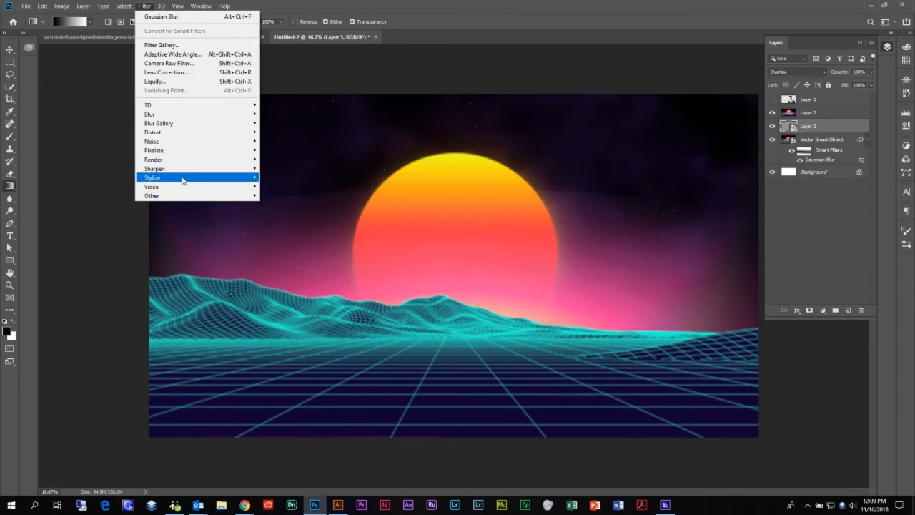
pyautogui.moveTo(192, 163)
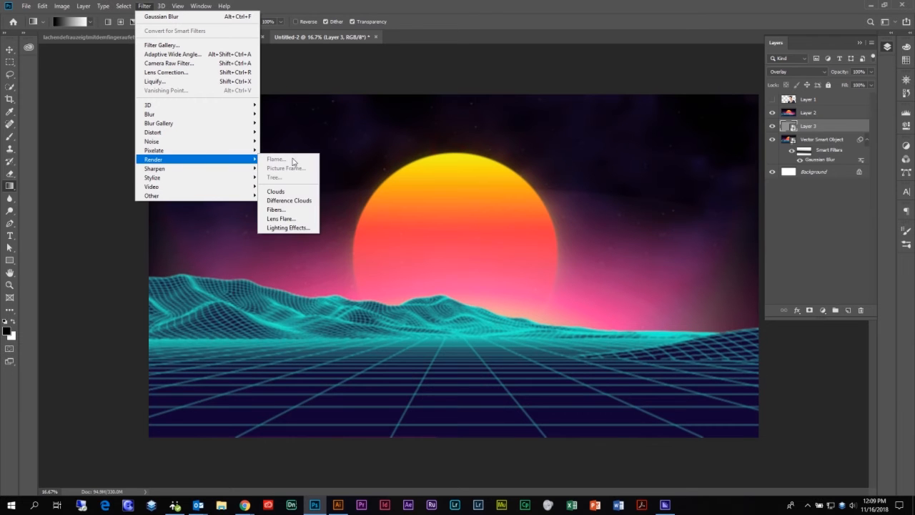
pyautogui.click(287, 218)
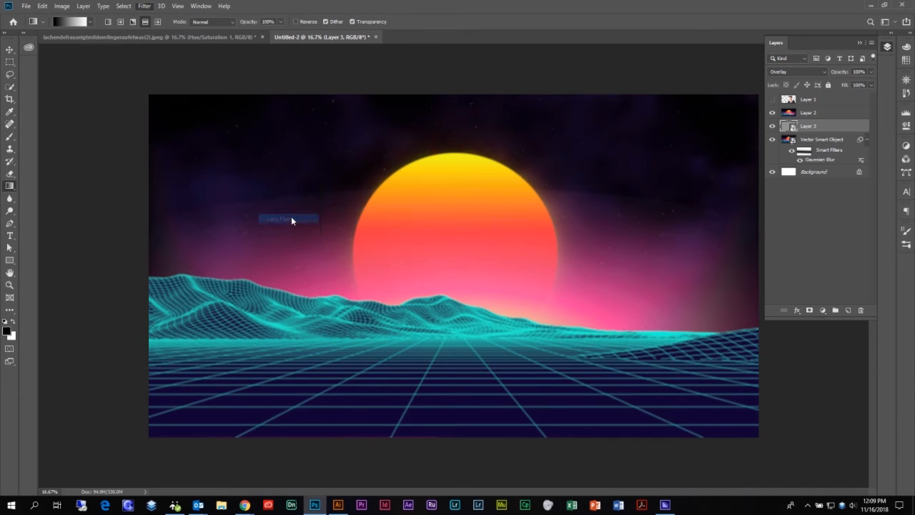
pyautogui.moveTo(415, 161); pyautogui.dragTo(426, 184)
pyautogui.moveTo(402, 257); pyautogui.dragTo(413, 257)
pyautogui.click(428, 175)
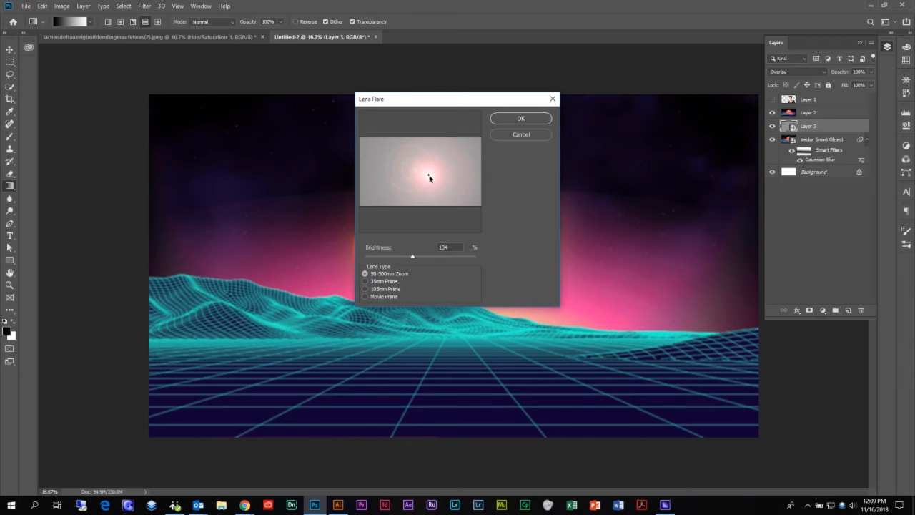
pyautogui.click(521, 118)
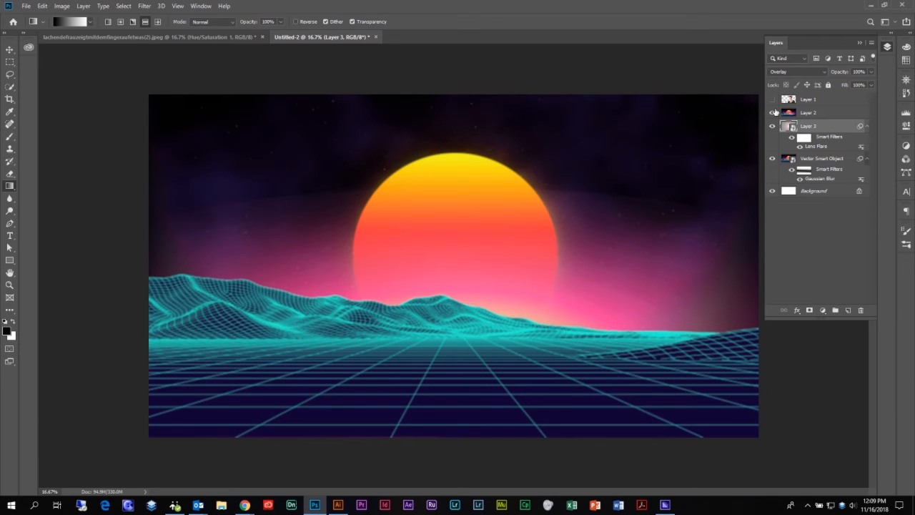
# Set Layer 3's blend mode to Hard Light and edit its Lens Flare smart filter to move the flare higher onto the sun
pyautogui.click(792, 71)
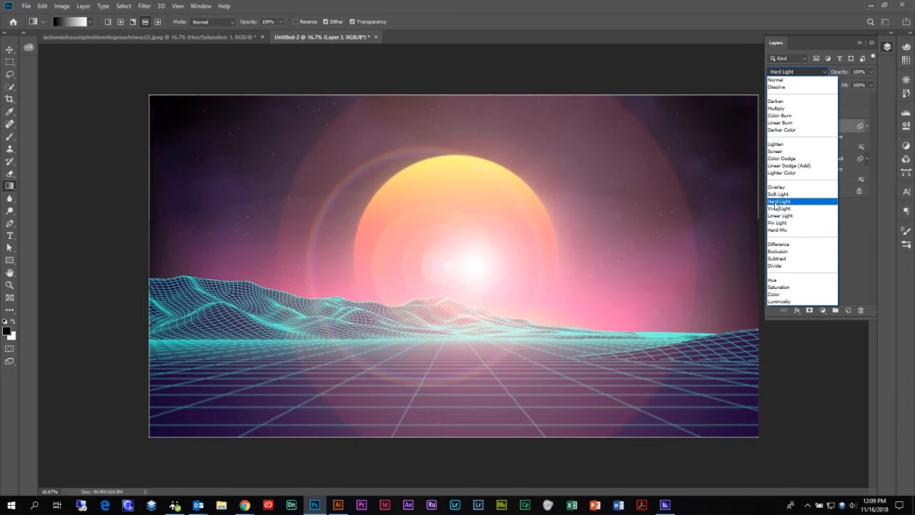
pyautogui.click(777, 203)
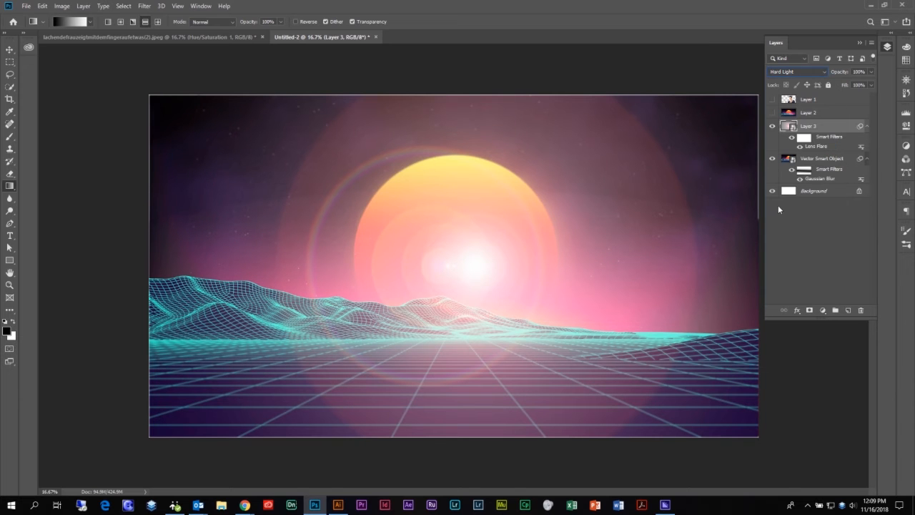
pyautogui.doubleClick(814, 147)
pyautogui.moveTo(424, 173); pyautogui.dragTo(426, 164)
pyautogui.click(521, 118)
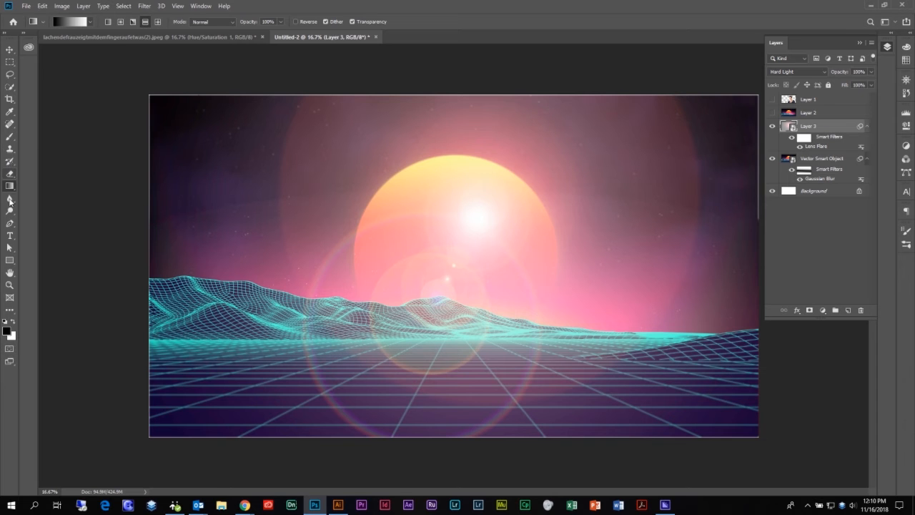
# Add a layer mask and a second, vector mask to Layer 3, and make Layer 1 with the woman visible
pyautogui.click(10, 136)
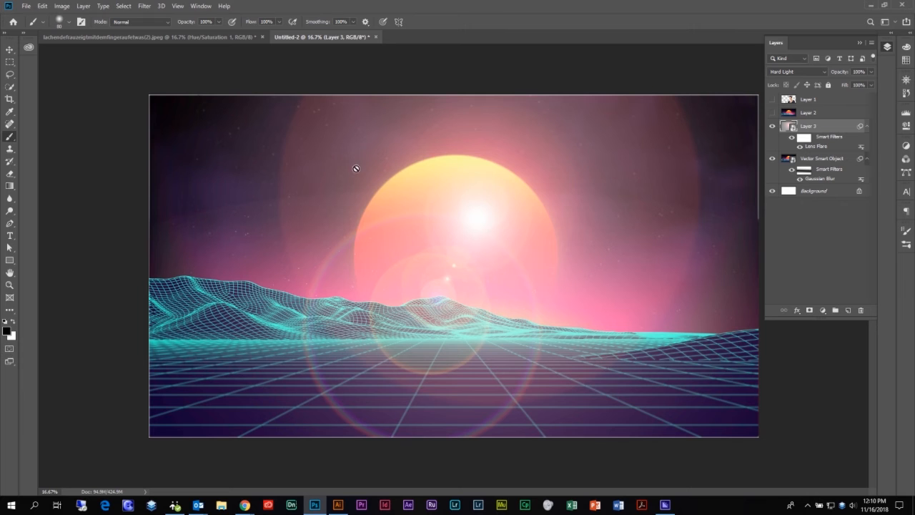
pyautogui.click(809, 310)
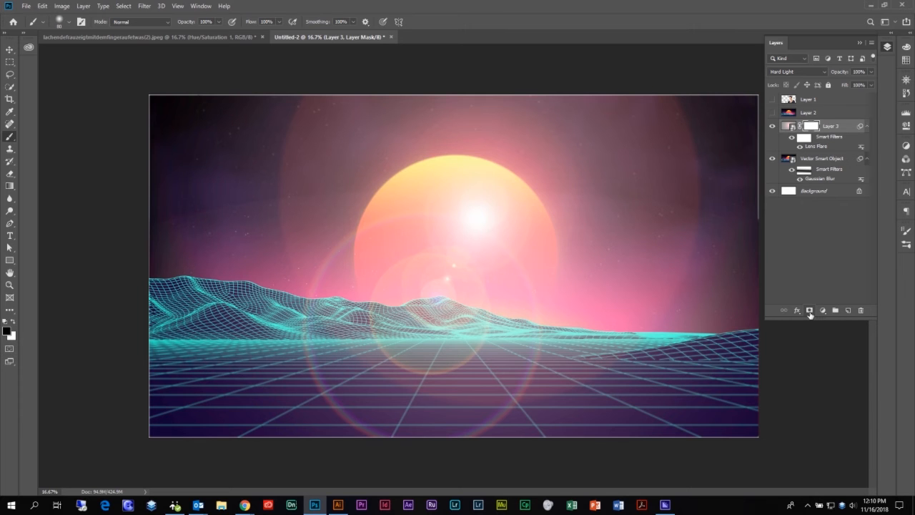
pyautogui.click(772, 100)
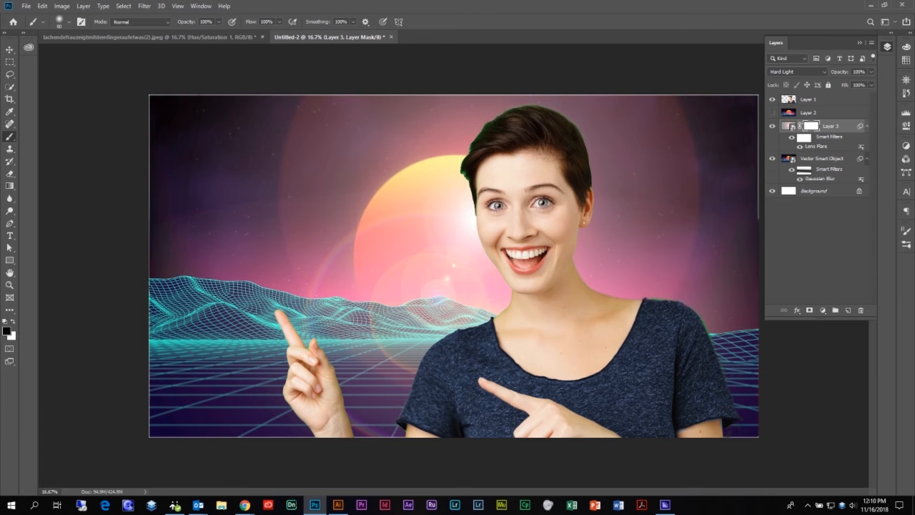
pyautogui.click(811, 310)
# Add a layer mask to Layer 1 and try a reflected black-to-white gradient running from left to right across the woman
pyautogui.click(10, 186)
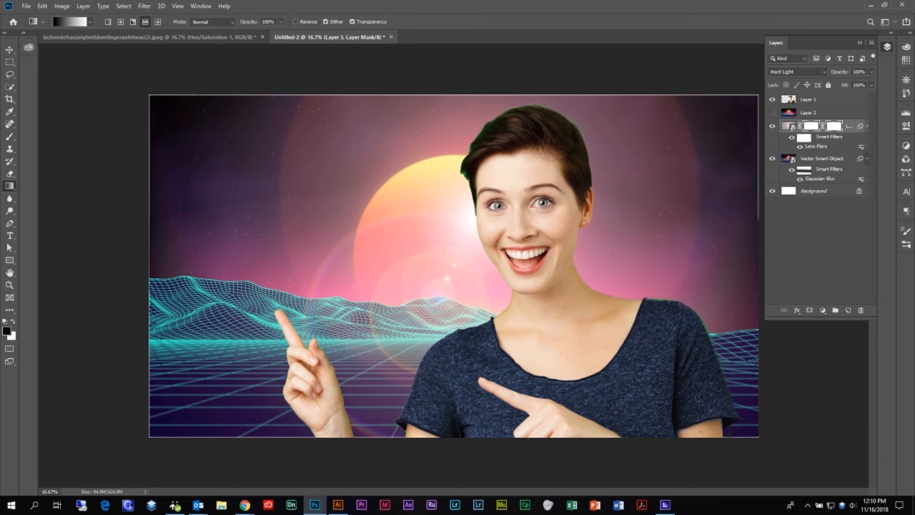
pyautogui.moveTo(352, 318); pyautogui.dragTo(723, 332)
pyautogui.moveTo(486, 319); pyautogui.dragTo(697, 323)
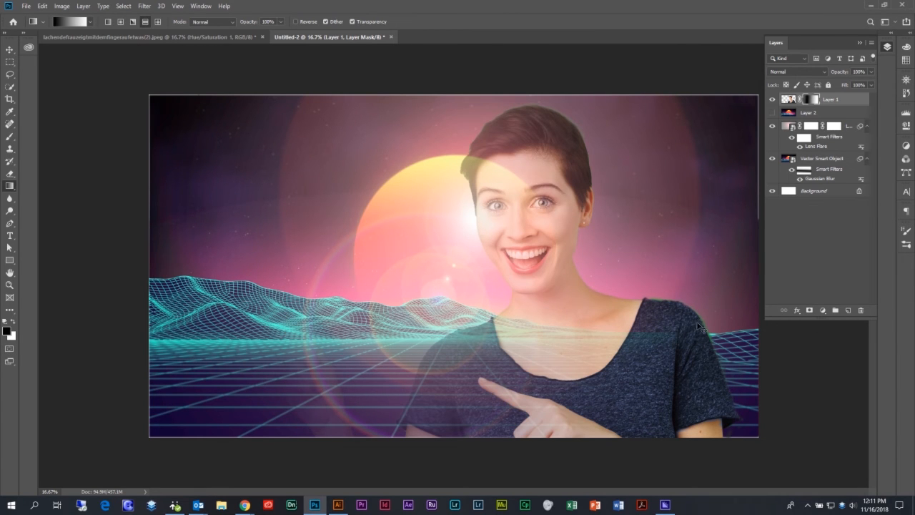
pyautogui.hotkey('ctrl', 'z')
# Fade out the woman's right side with a reflected black-to-white gradient drawn right to left on Layer 1's mask, and compare by toggling its visibility
pyautogui.moveTo(700, 319); pyautogui.dragTo(278, 310)
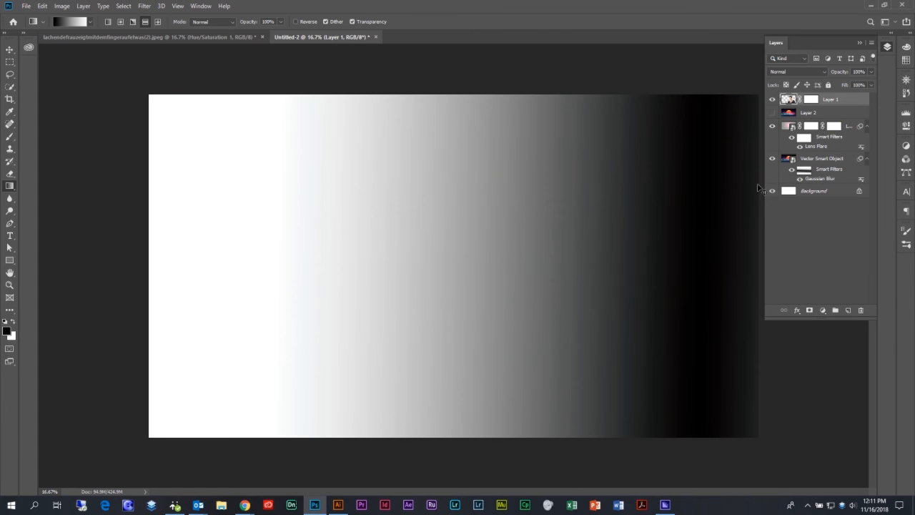
pyautogui.hotkey('ctrl', 'z')
pyautogui.click(810, 99)
pyautogui.moveTo(706, 332); pyautogui.dragTo(277, 313)
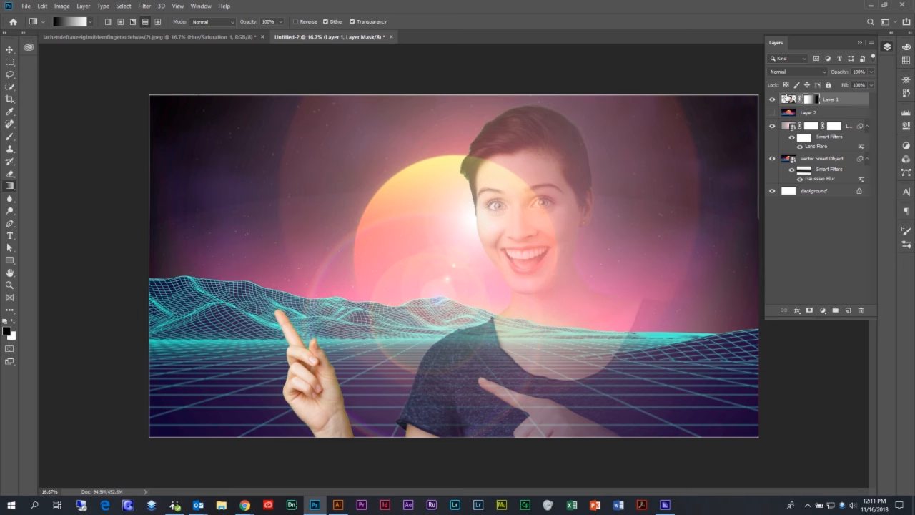
pyautogui.click(772, 99)
pyautogui.click(772, 99)
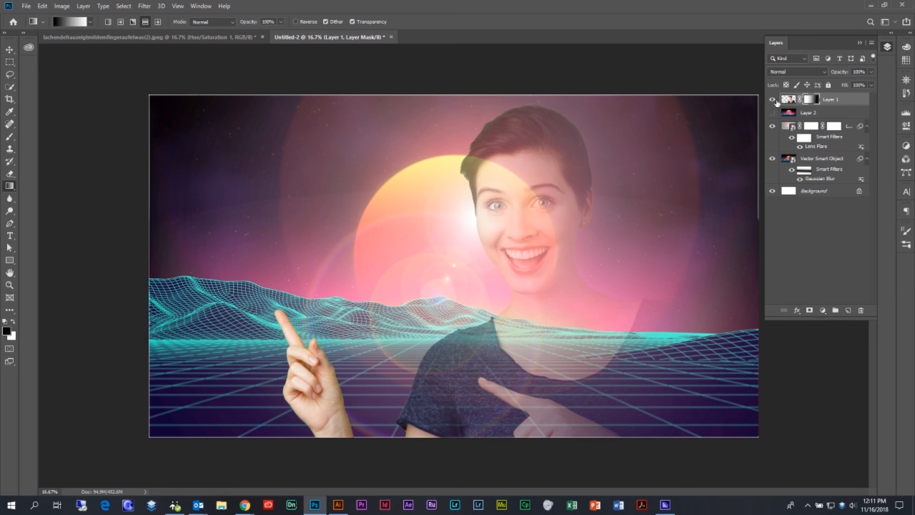